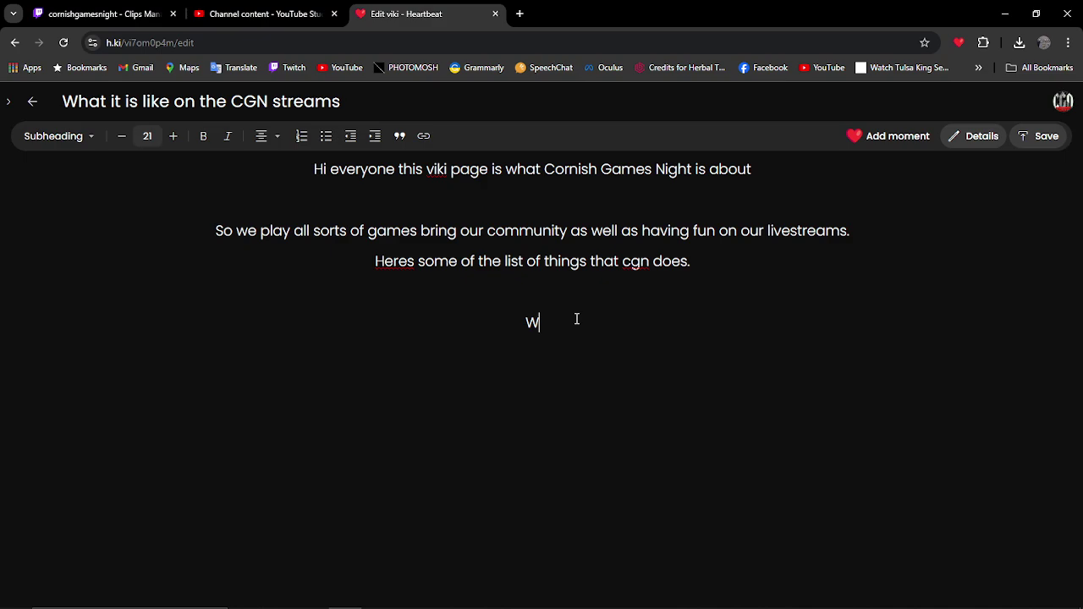
- Type the line 'We do random indy month projects' below the page introduction
type("e do random indy month ")
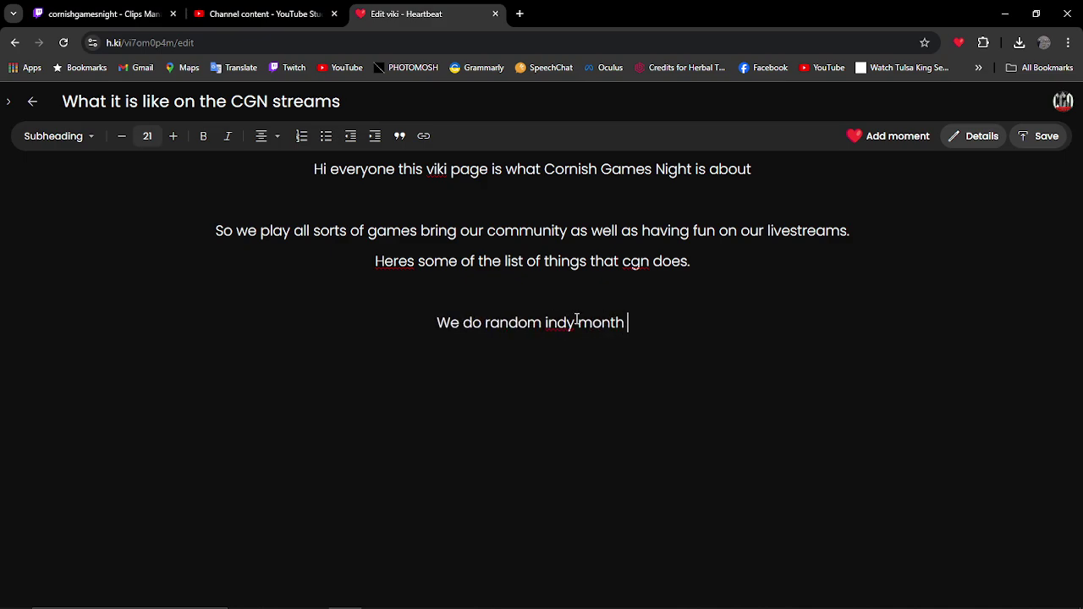
type("projects")
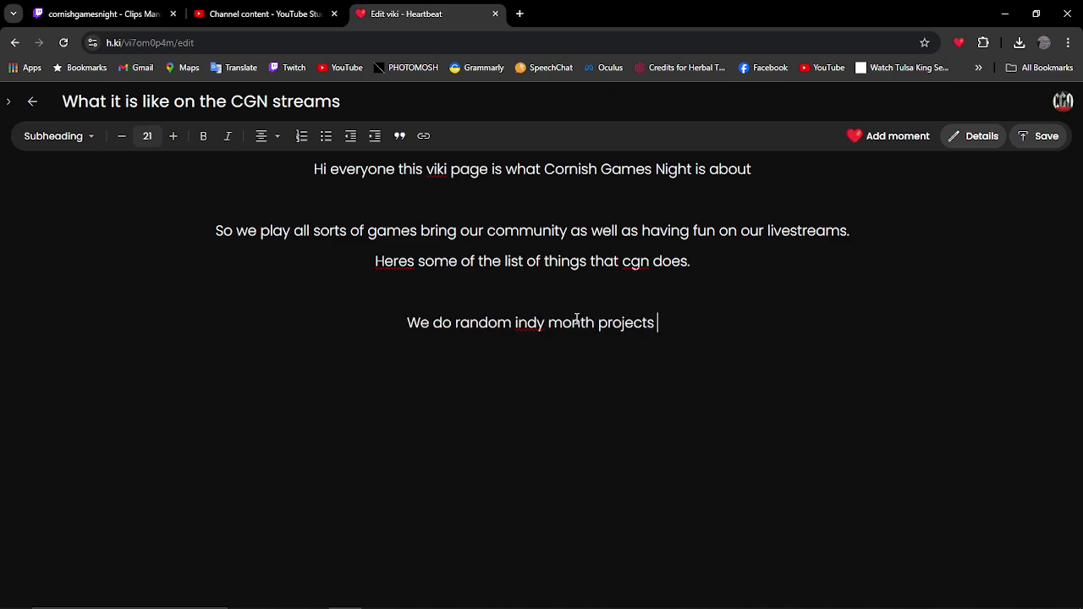
key("BackSpace")
- End the line with a period, then open the Random xbox indy games playlist in a new tab and copy its share link
type(".")
left_click(282, 17)
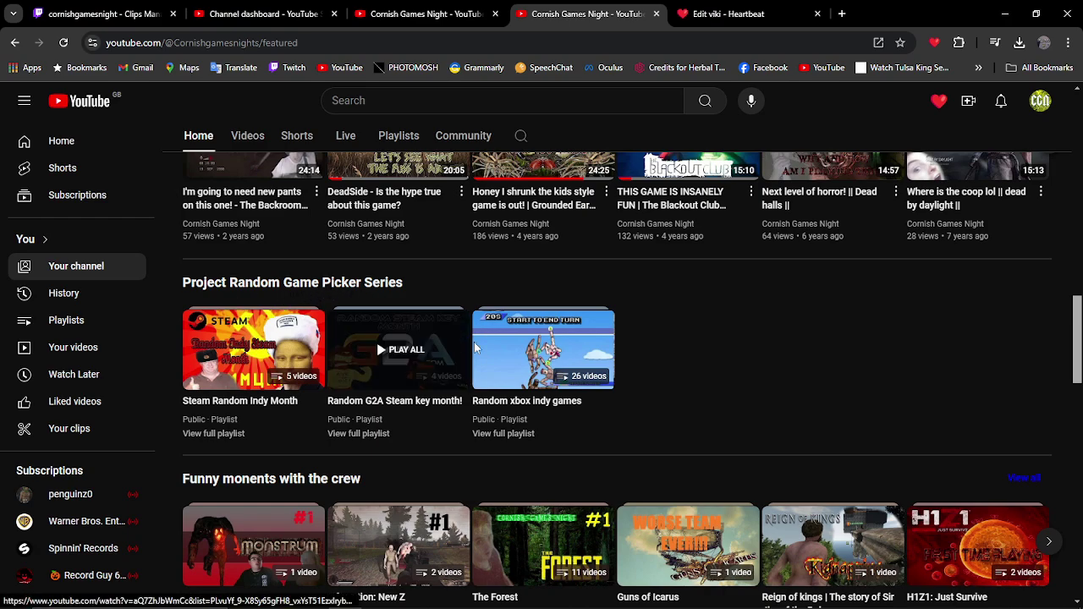
right_click(496, 440)
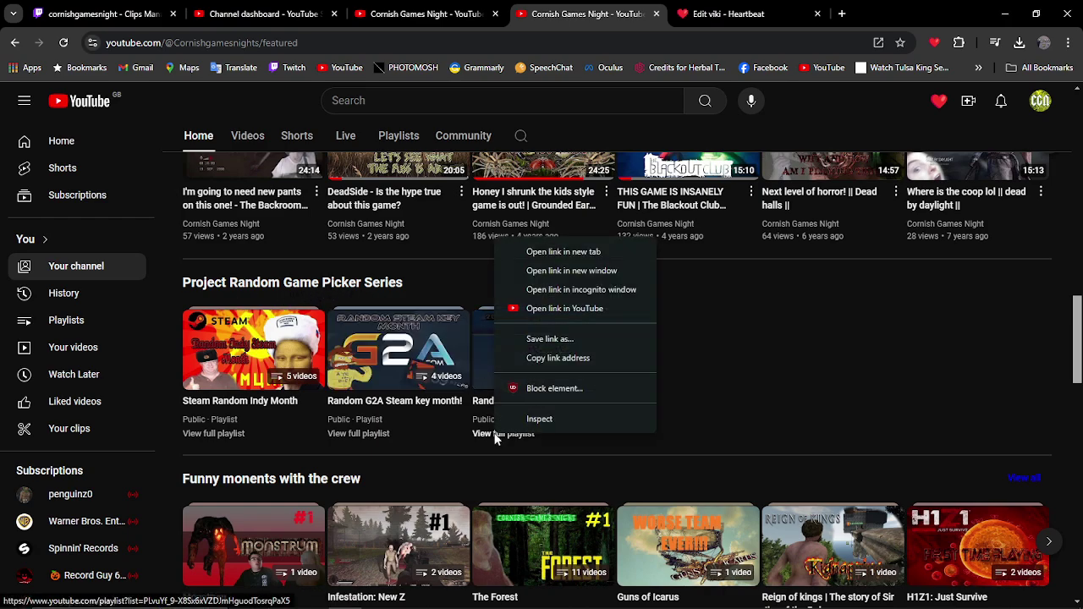
left_click(543, 253)
left_click(696, 26)
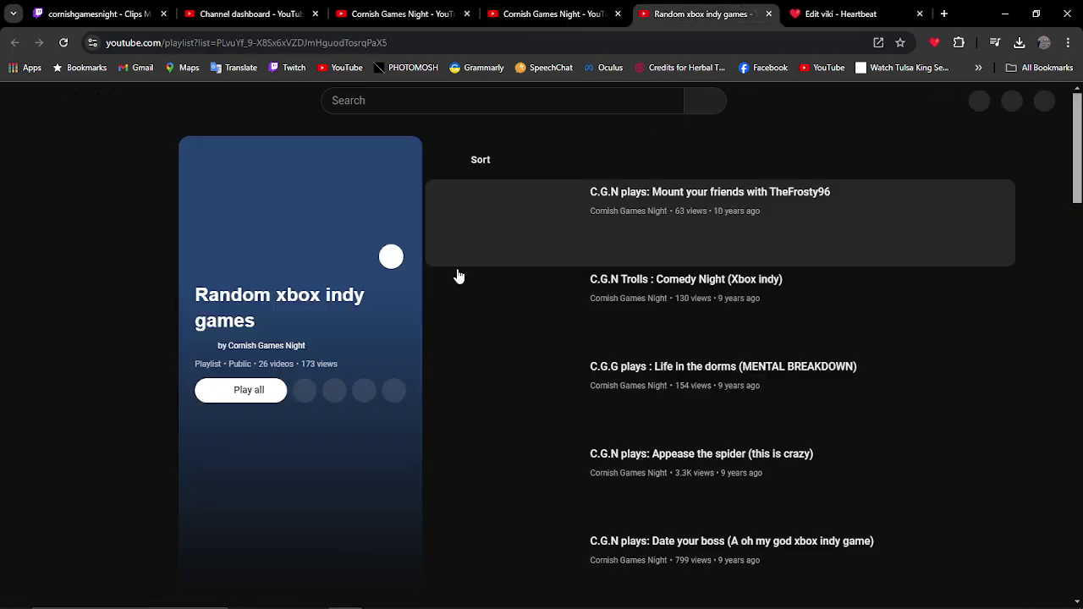
left_click(364, 390)
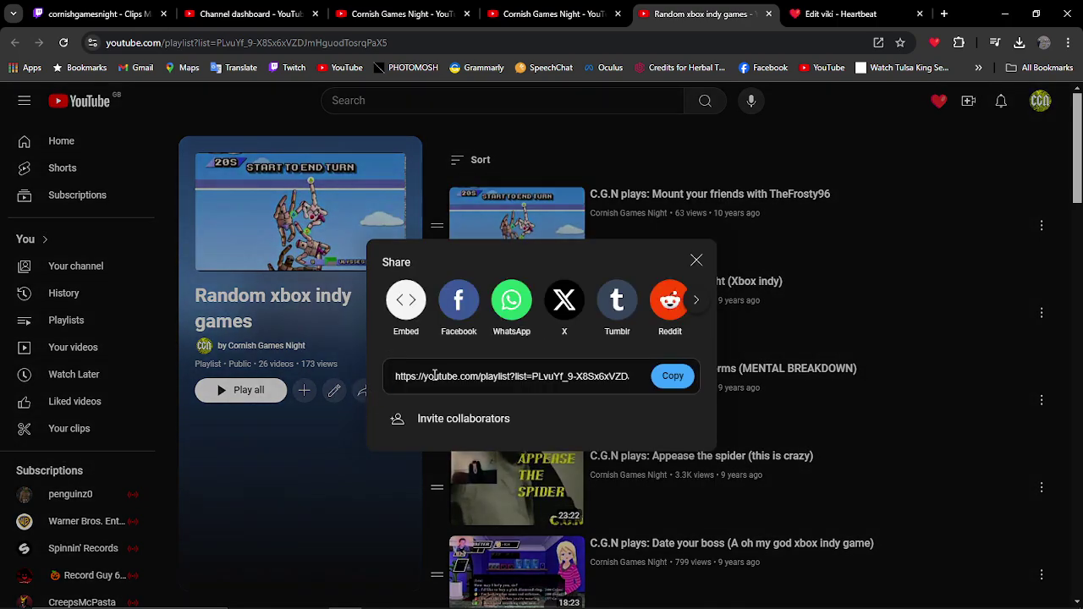
left_click(671, 376)
left_click(93, 13)
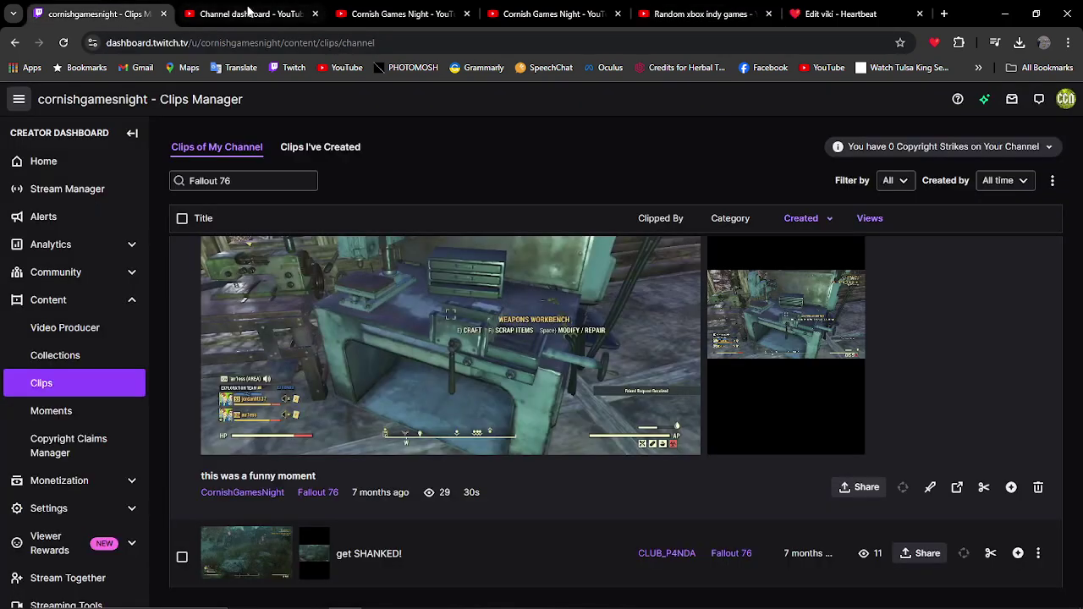
left_click(251, 13)
left_click(785, 19)
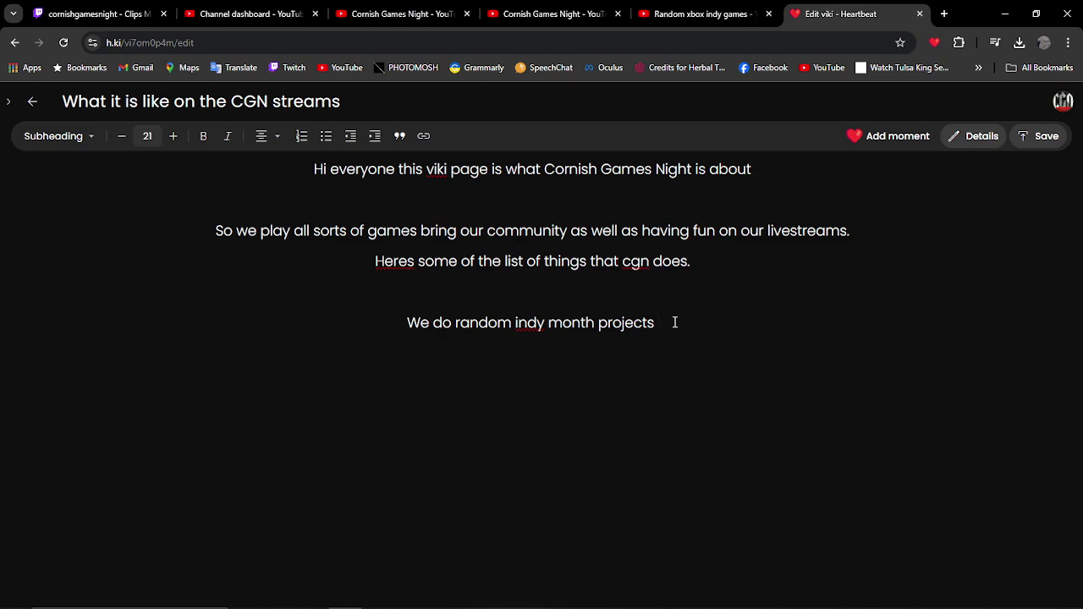
- Insert a link 'Xbox random indy month series' pointing to the copied Xbox playlist URL
type("Xbox ran")
type("dom in")
key("BackSpace")
key("BackSpace")
key("BackSpace")
key("BackSpace")
key("BackSpace")
key("BackSpace")
key("BackSpace")
key("BackSpace")
key("BackSpace")
key("BackSpace")
key("BackSpace")
key("BackSpace")
key("BackSpace")
key("BackSpace")
left_click(424, 136)
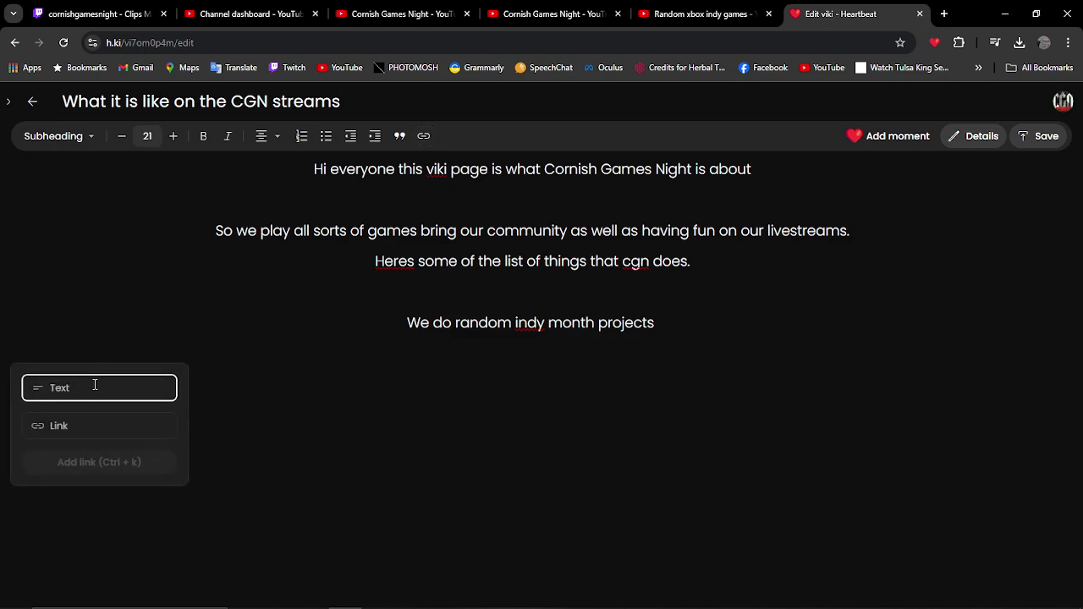
type("Xbox random indy month series")
left_click(91, 417)
key("ctrl+v")
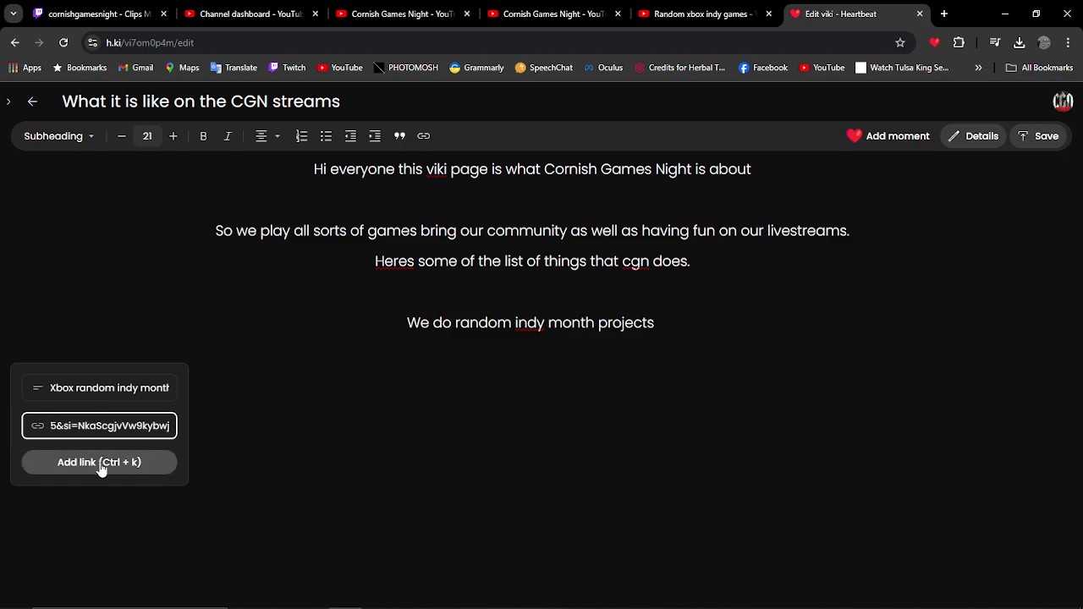
left_click(99, 462)
left_click(676, 399)
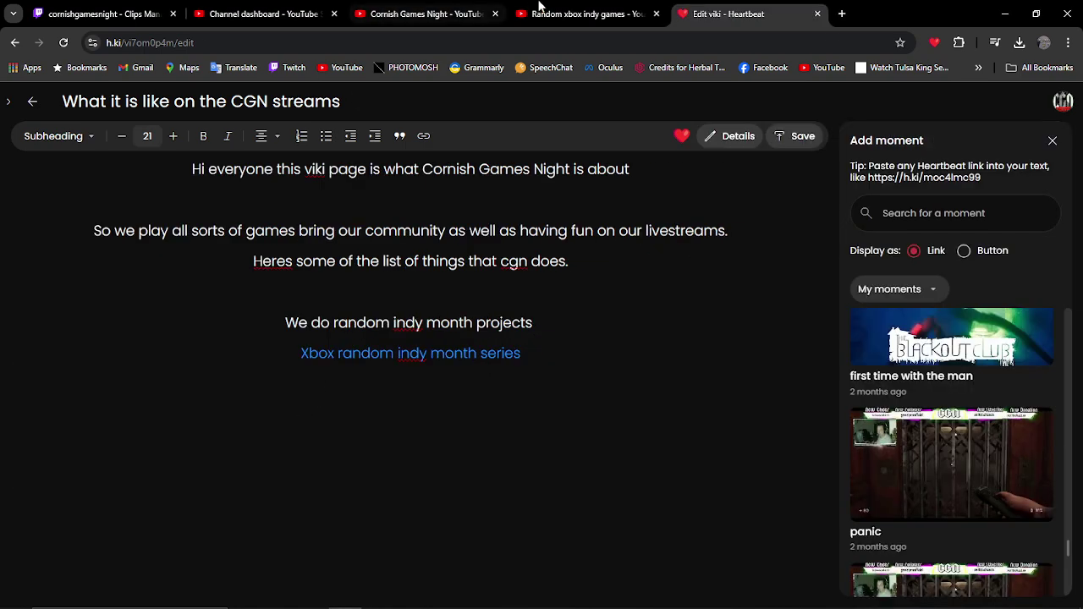
- Open the 'Random G2A Steam key month!' playlist in a new tab and copy its share link
left_click(588, 13)
left_click(421, 13)
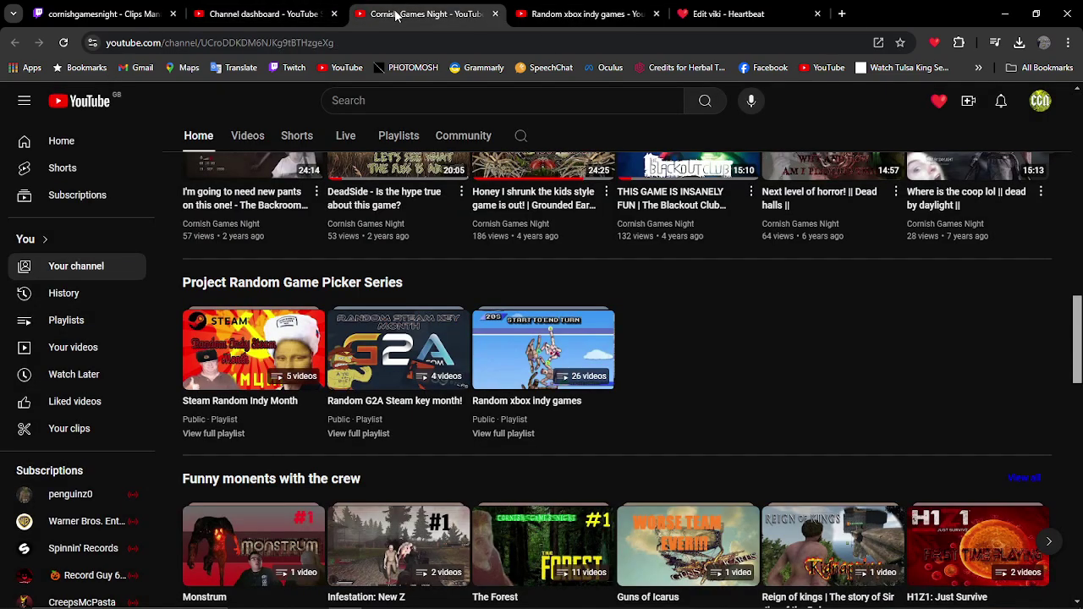
right_click(371, 436)
left_click(414, 259)
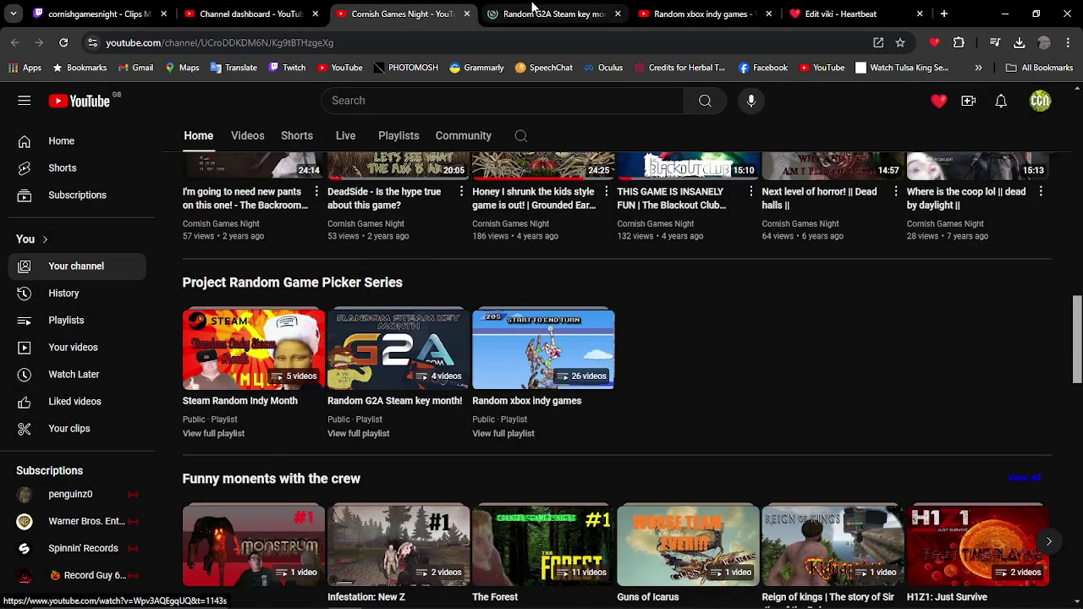
key("ctrl+Tab")
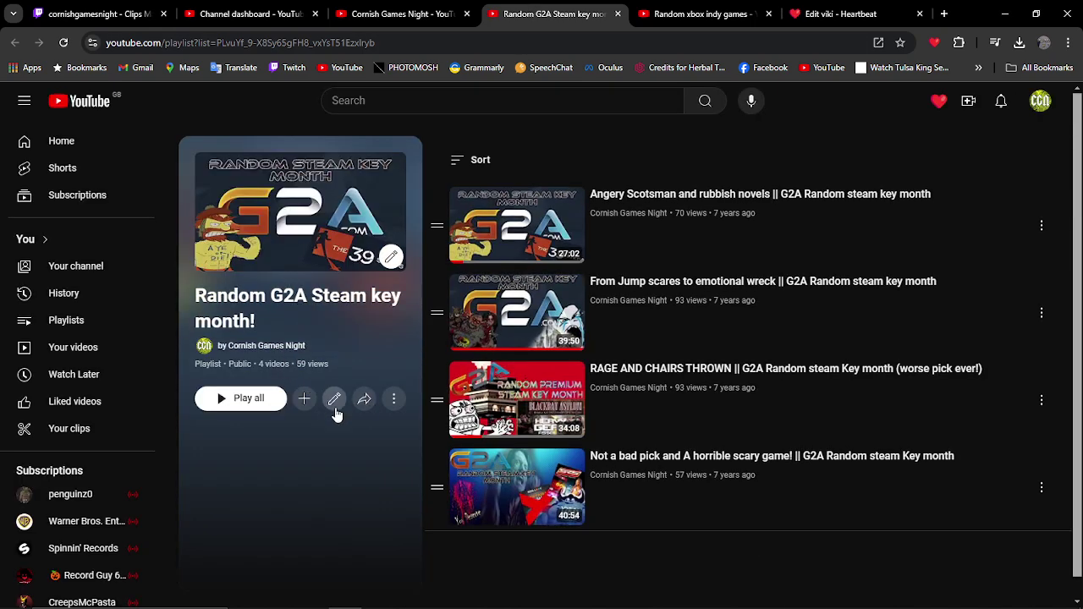
left_click(363, 398)
left_click(673, 375)
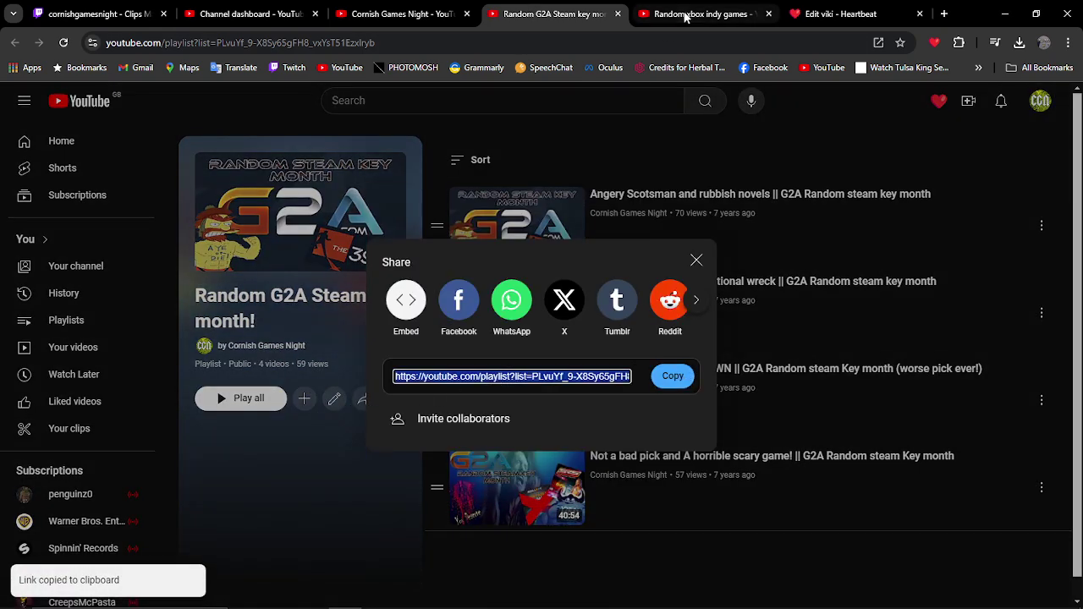
left_click(690, 14)
key("ctrl+Tab")
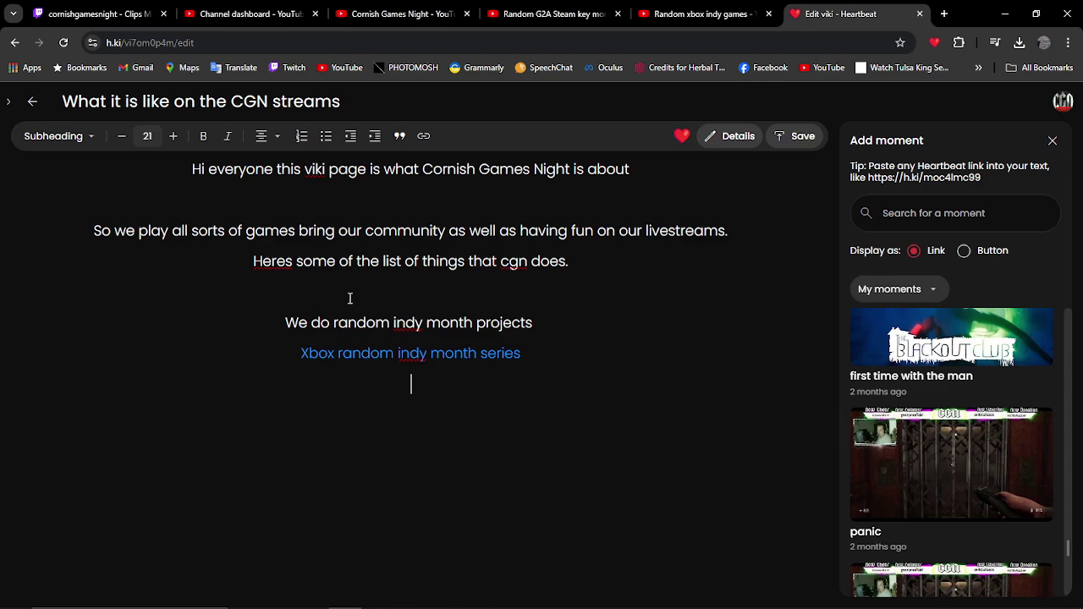
- Add a 'G2A random indy month' link to the copied G2A playlist below the Xbox link
left_click(423, 136)
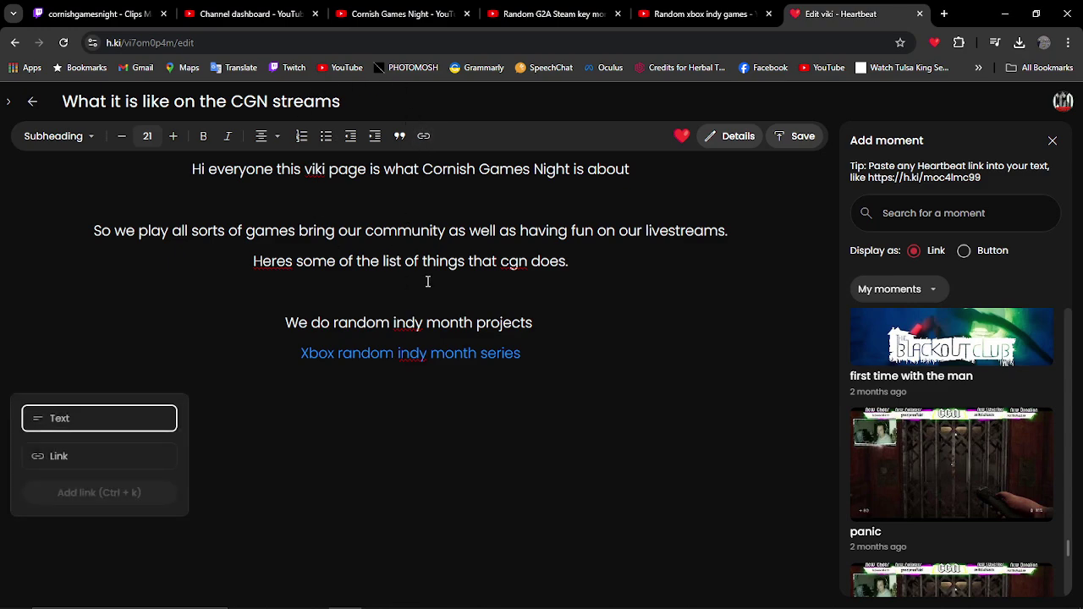
type("G2A random indy month")
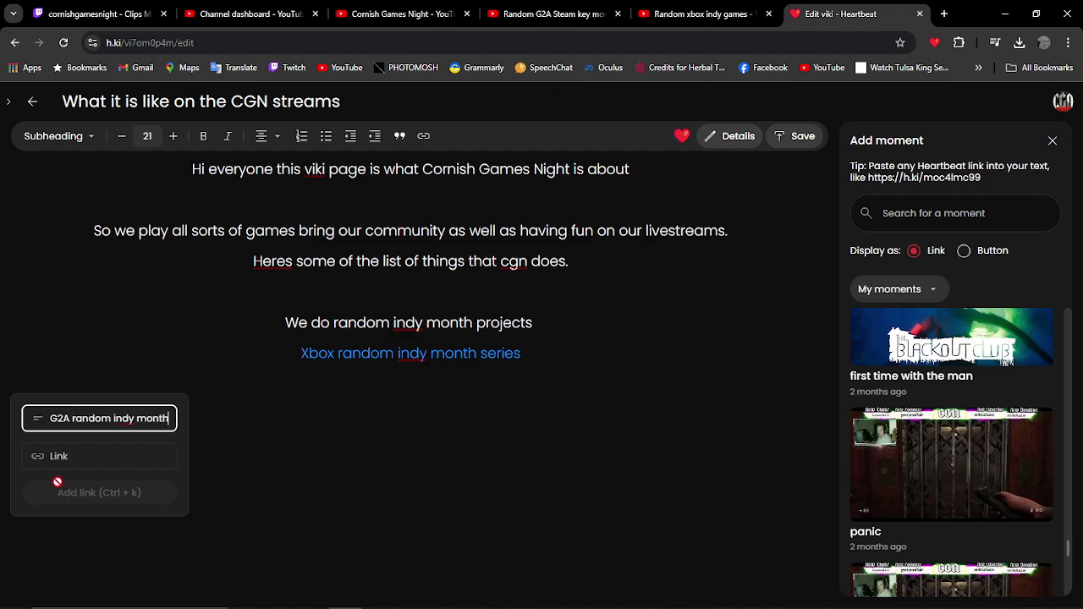
left_click(84, 455)
key("ctrl+v")
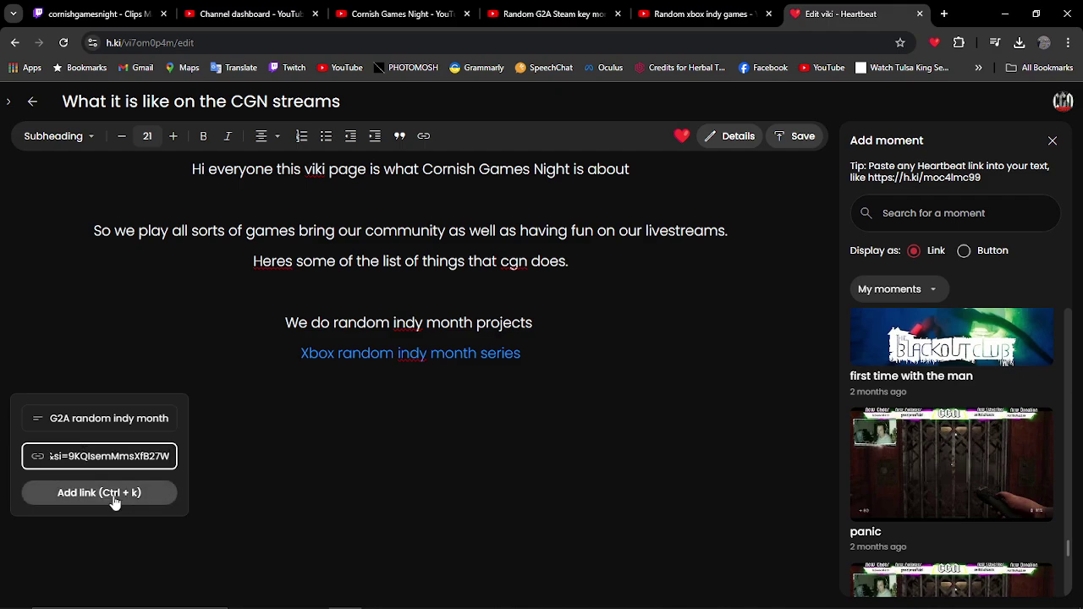
left_click(113, 493)
left_click(401, 424)
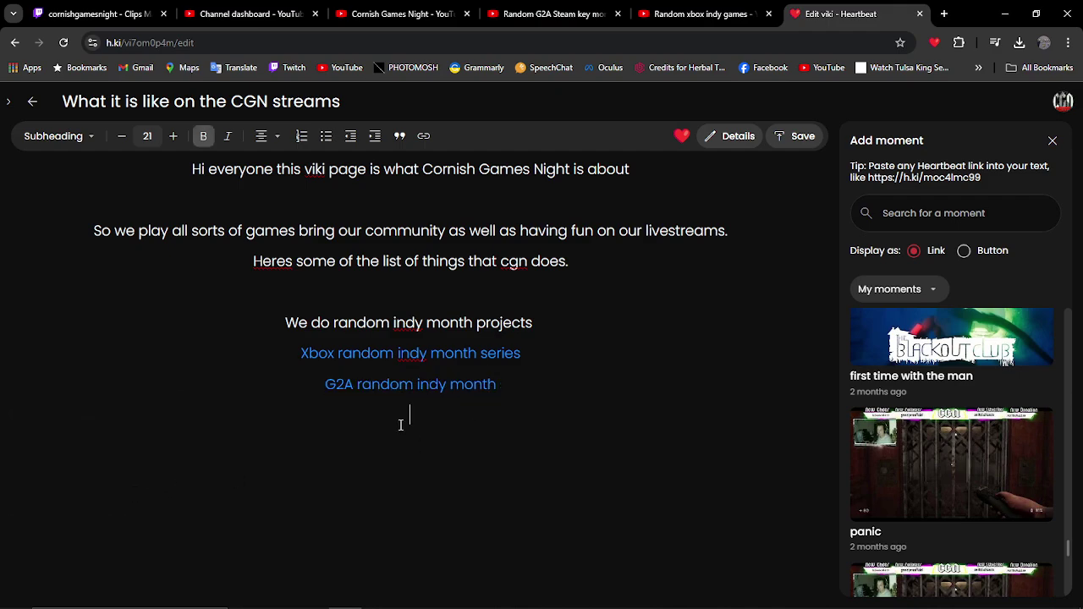
- Close the G2A share dialog and open the full Steam Random Indy Month playlist
left_click(671, 17)
left_click(556, 19)
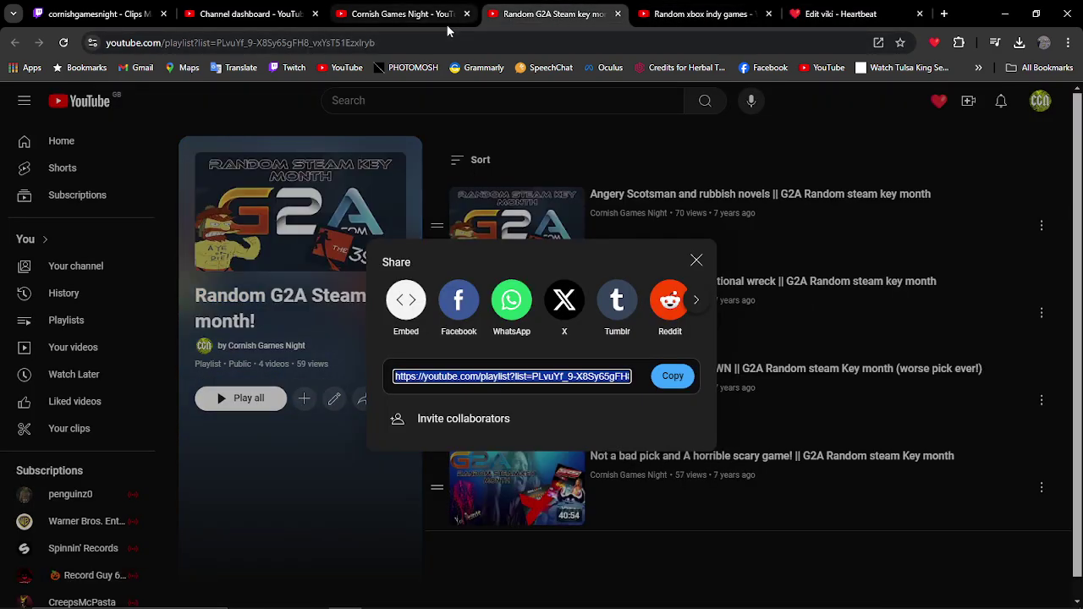
left_click(455, 127)
left_click(396, 21)
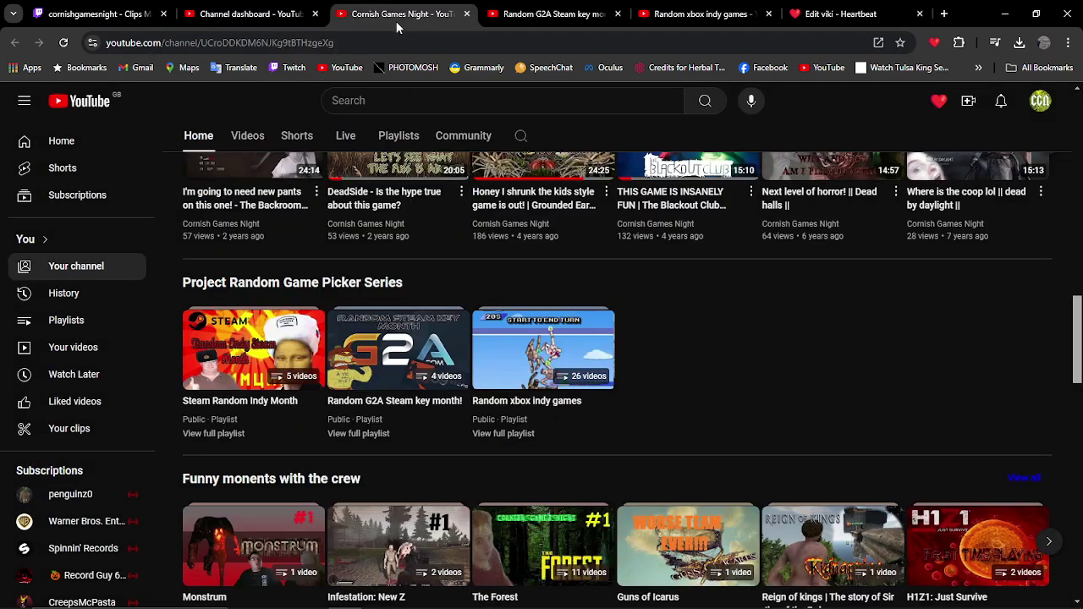
left_click(212, 434)
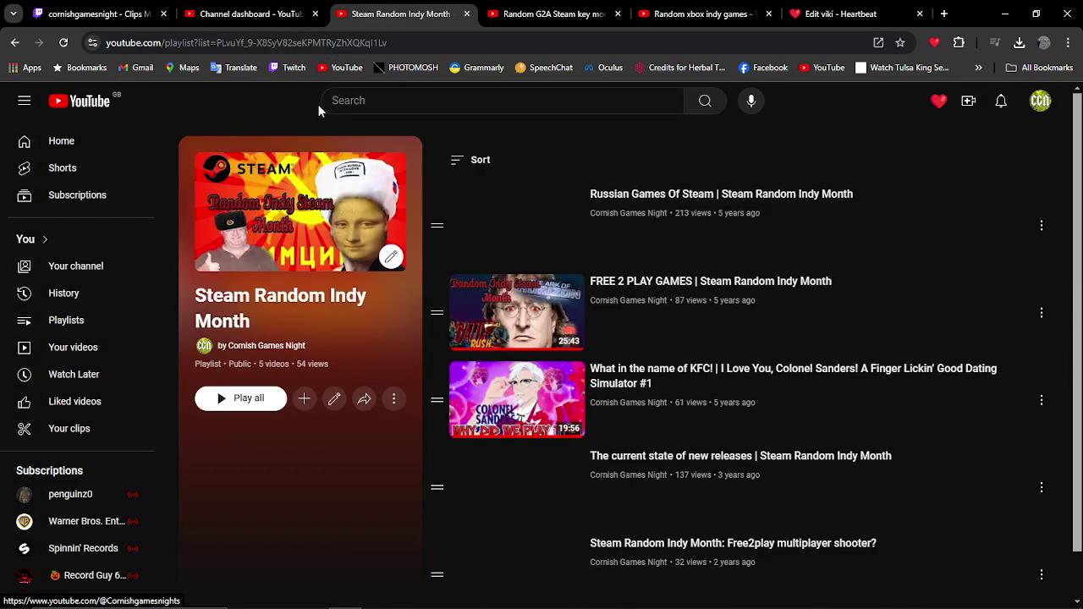
- Add the 'Steam random indy month' link below the G2A link and close the Steam share dialog
left_click(841, 14)
key("ctrl+v")
left_click(537, 415)
key("Return")
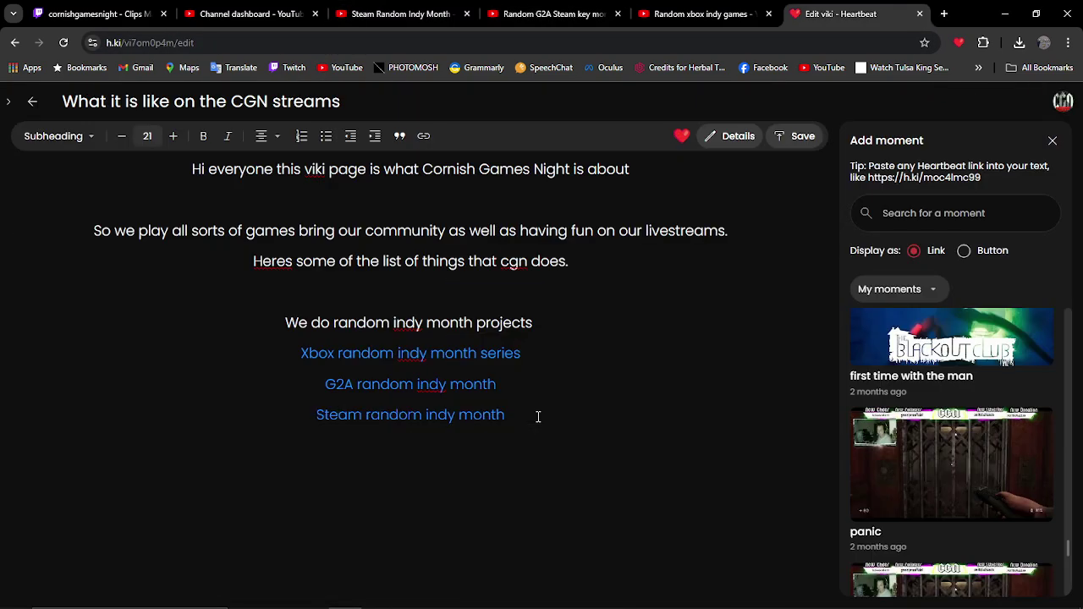
left_click(526, 16)
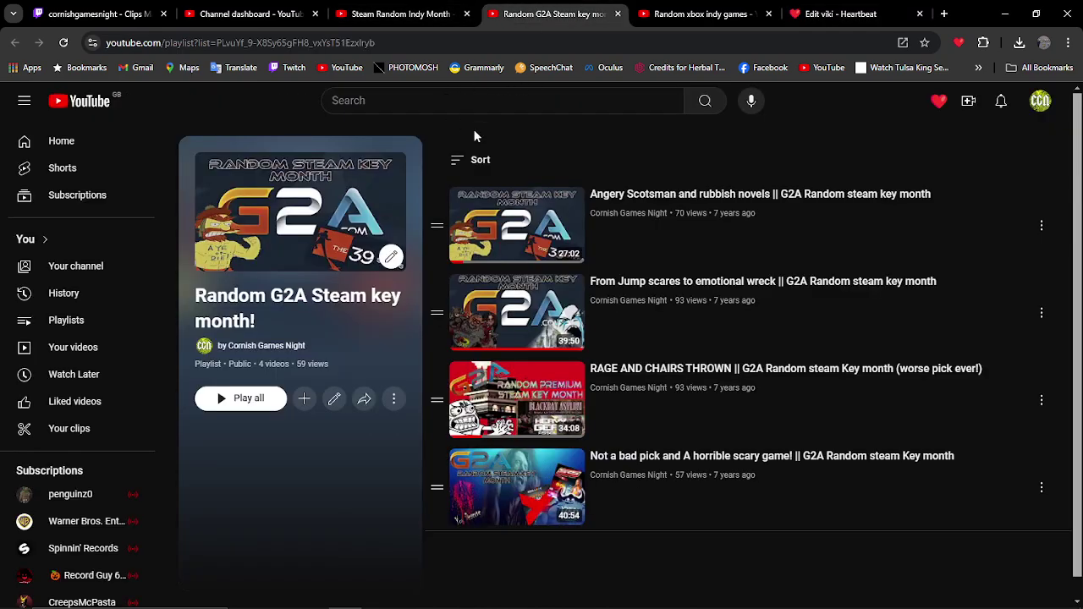
left_click(423, 14)
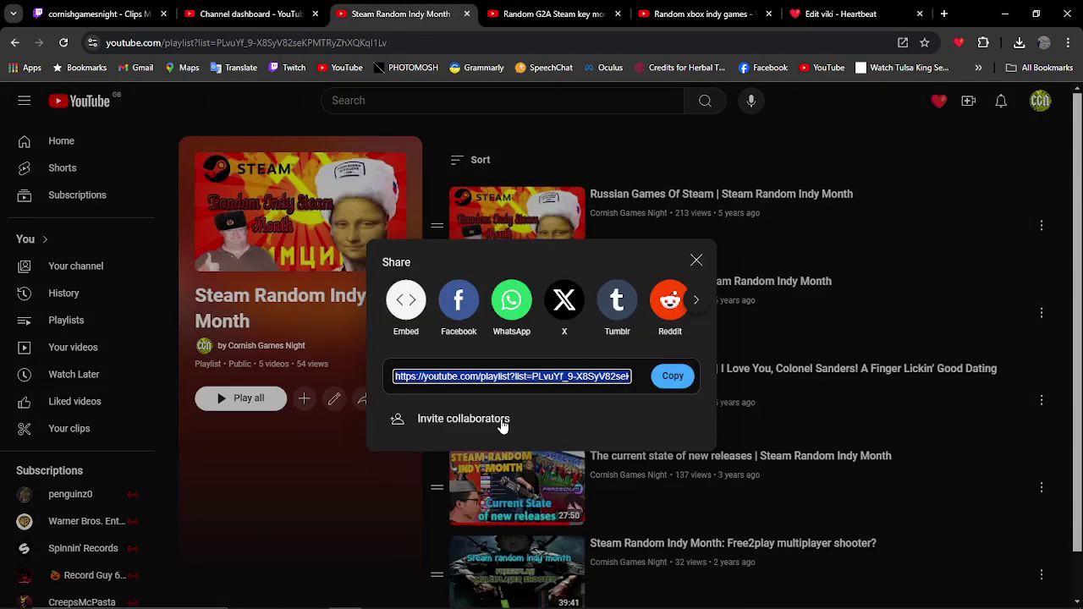
left_click(573, 132)
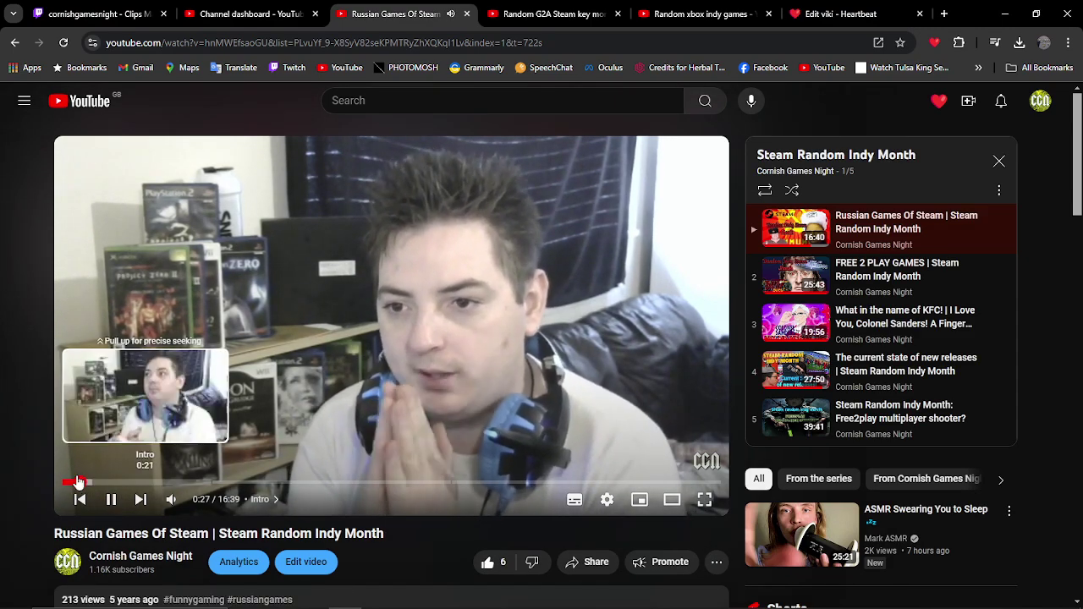
- Create the moment 'teaser for the random indy month games' from 0:25.68, trimming its end to 2:16.72
left_click(935, 43)
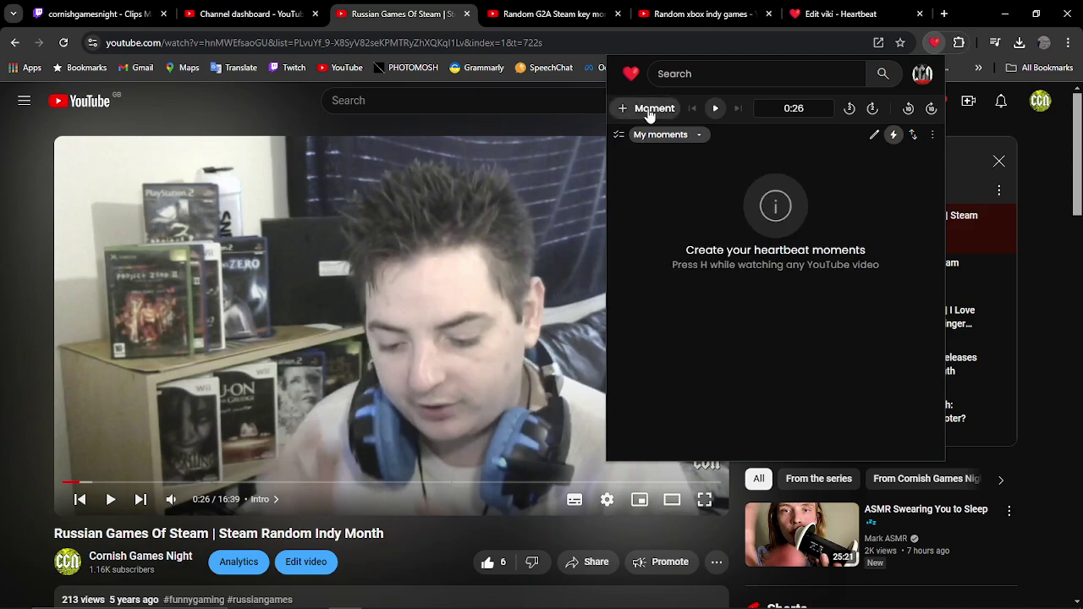
left_click(652, 110)
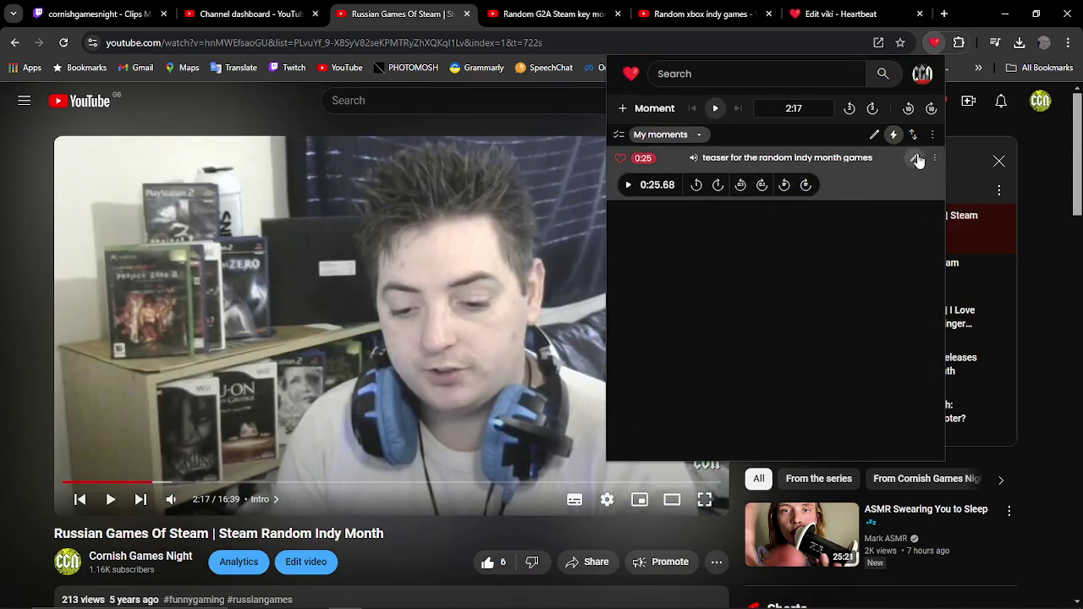
left_click(913, 160)
left_click(880, 191)
left_click(802, 188)
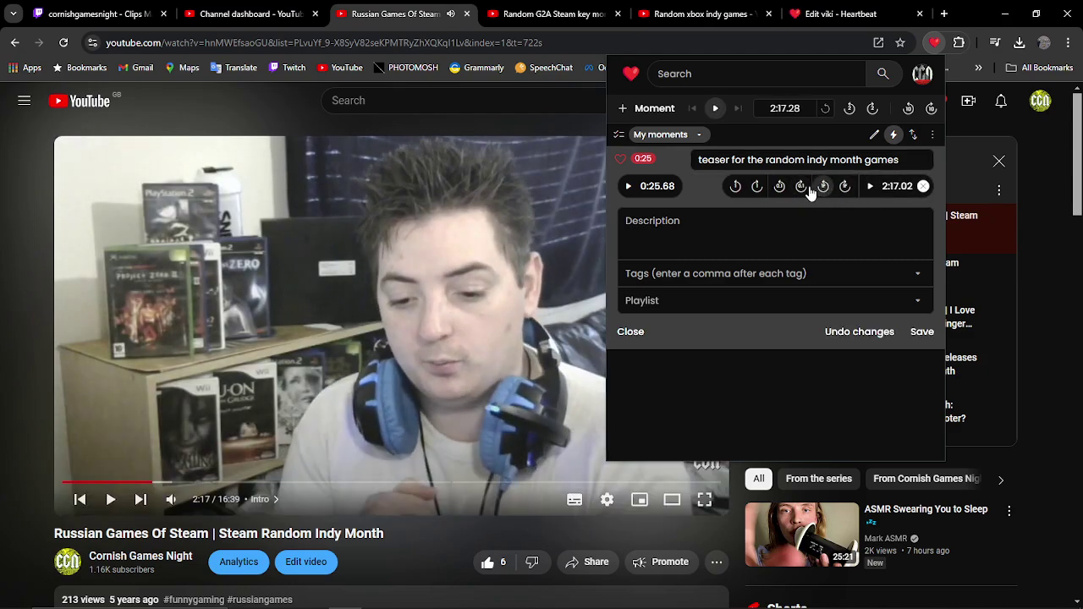
left_click(784, 188)
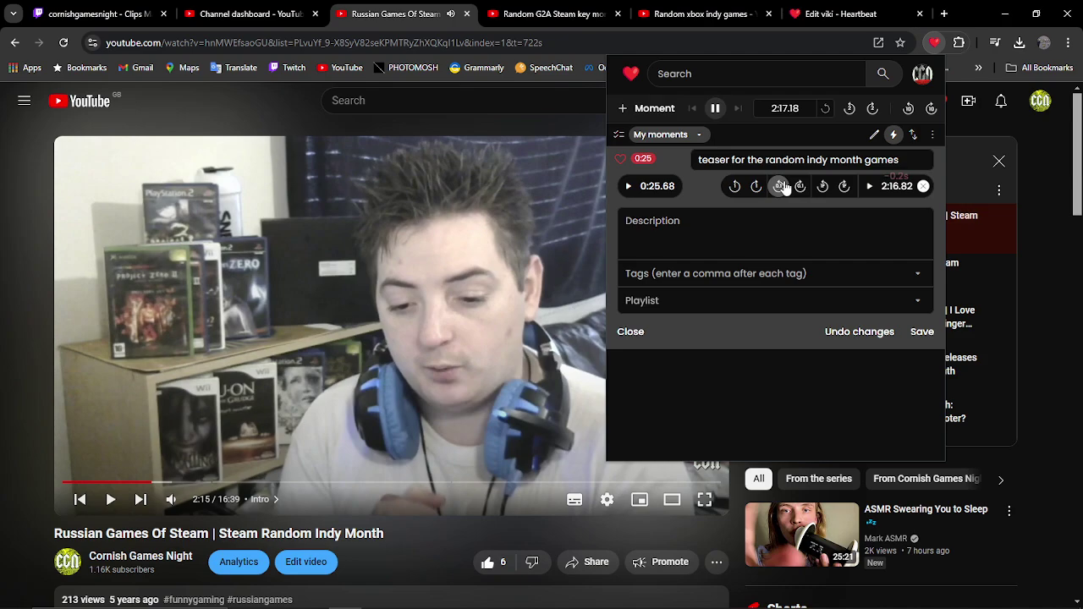
left_click(784, 187)
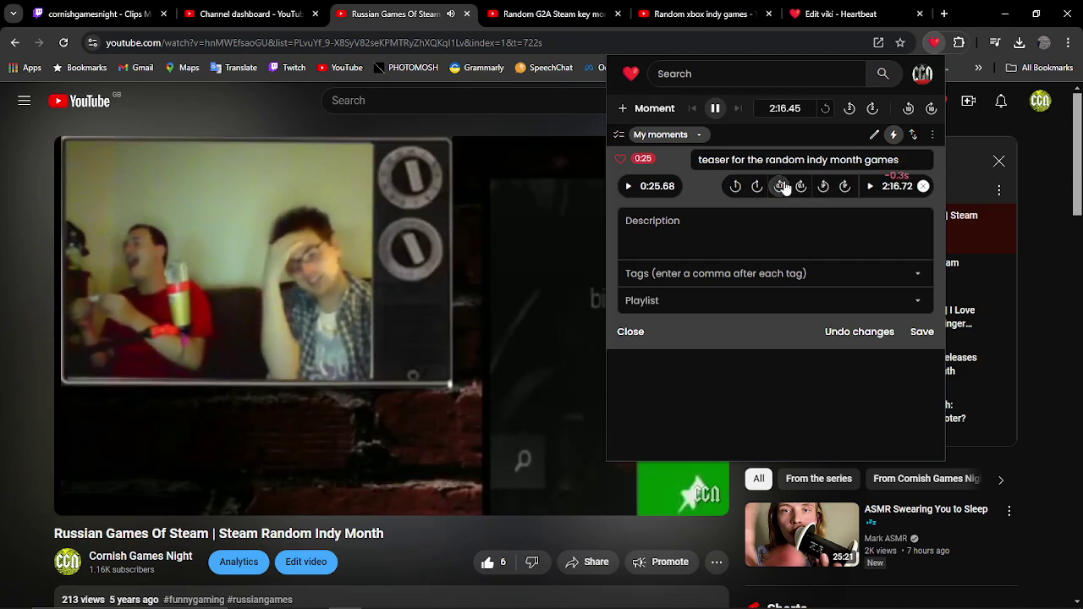
- Save the teaser moment and return to the viki editor
left_click(919, 332)
key("ctrl+Tab")
left_click(842, 14)
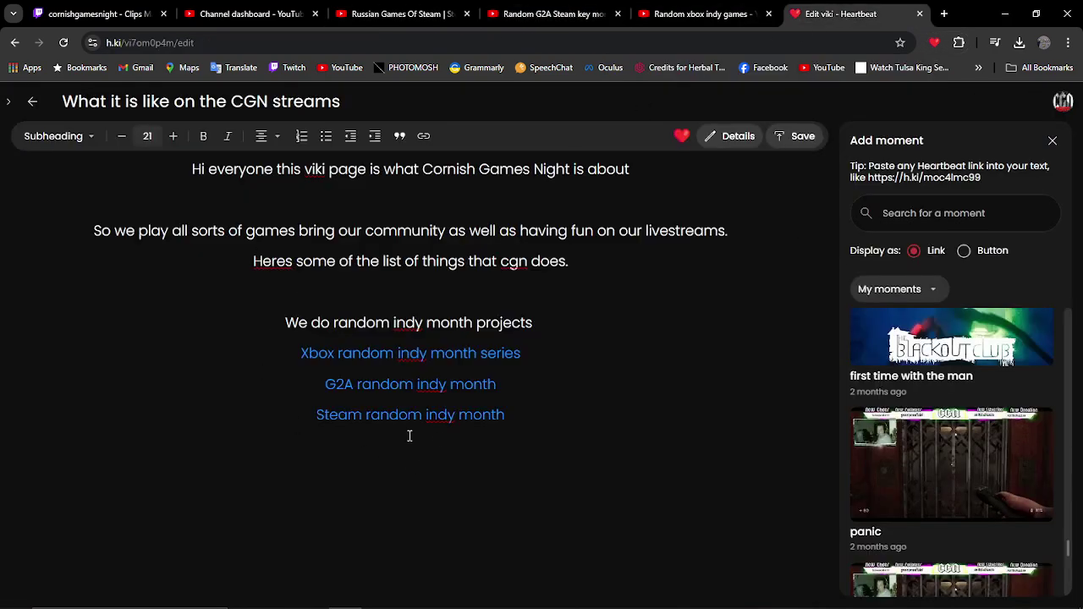
- Write 'Heres a teaser of the series' and insert the 0:25 teaser moment after it
type("Heres a teaser of the series")
scroll(938, 400, "down", 10)
scroll(922, 356, "up", 10)
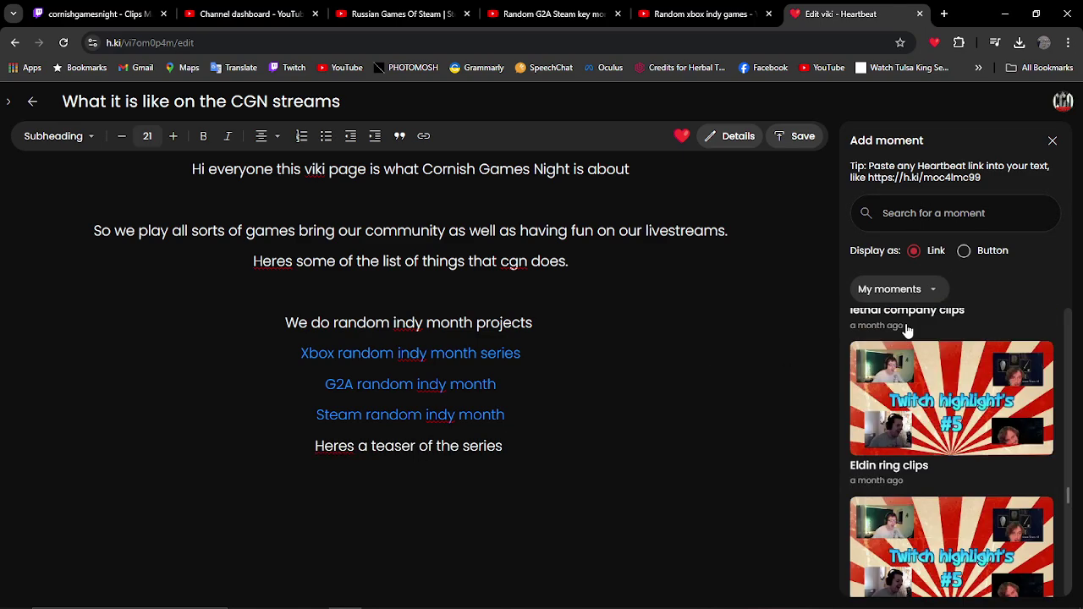
left_click(1053, 141)
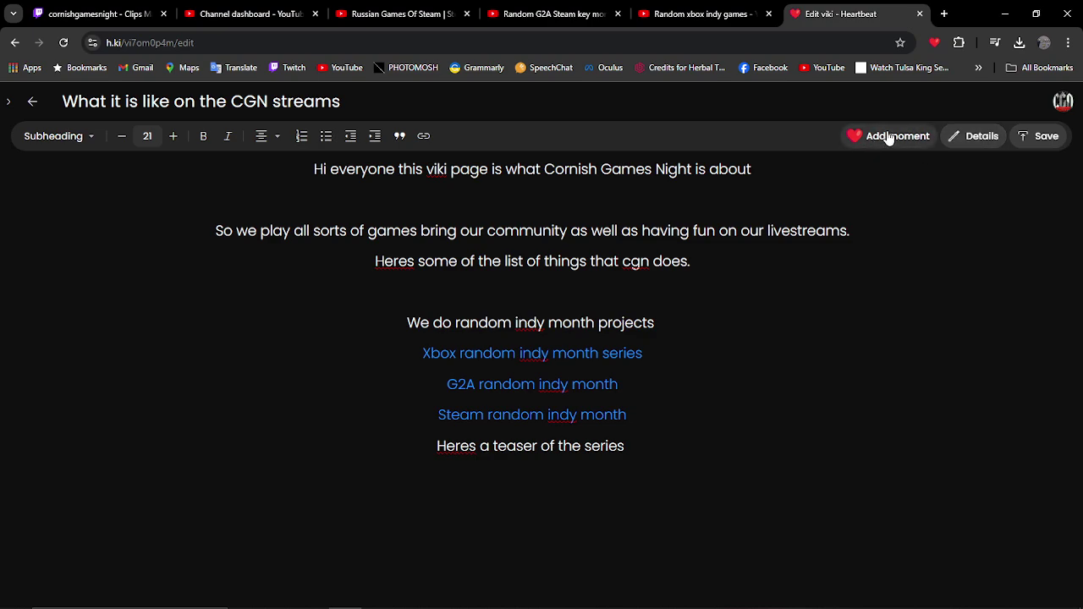
left_click(890, 136)
mouse_move(936, 387)
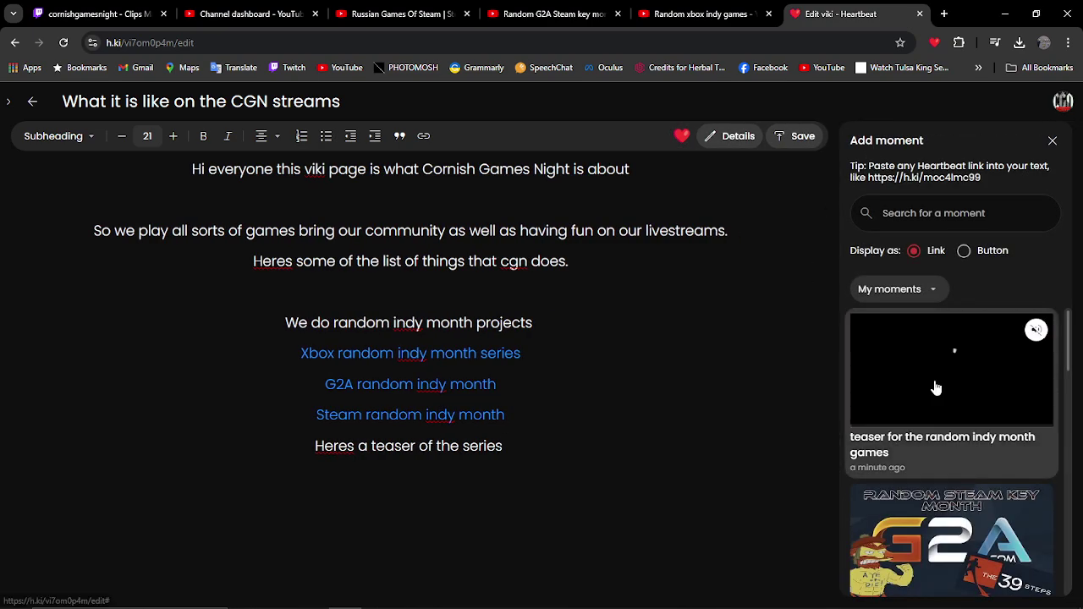
left_click(904, 405)
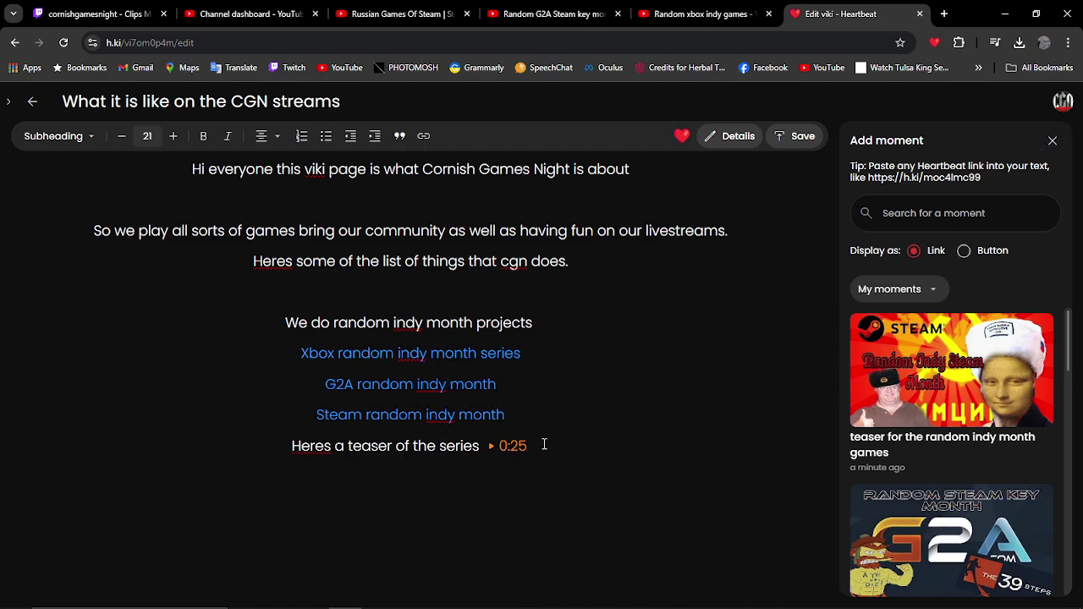
left_click(512, 456)
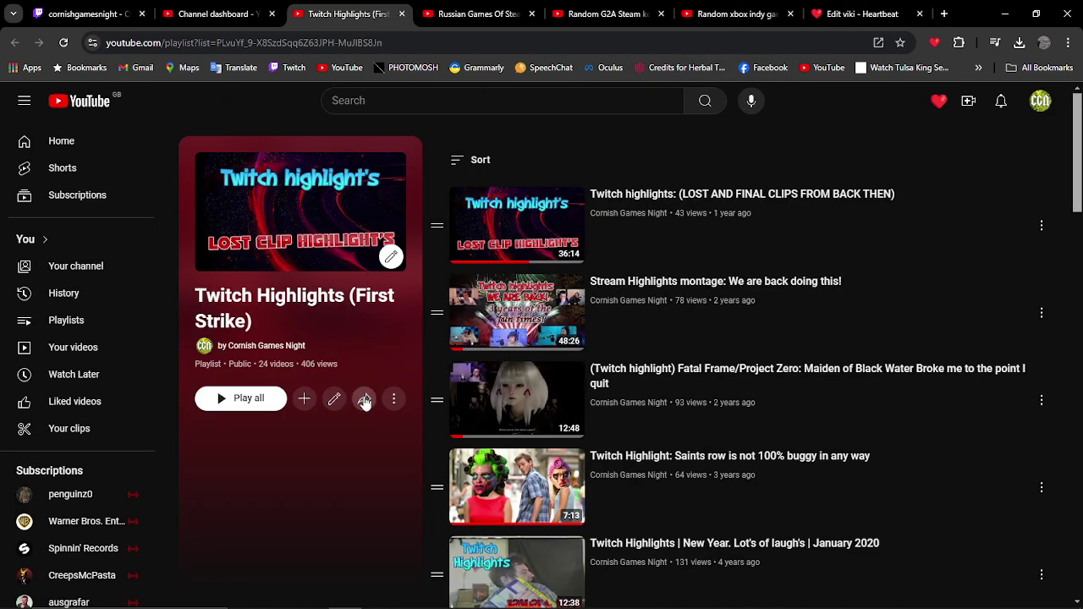
- Copy the Twitch Highlights (First Strike) playlist's share link and go back to the viki editor
left_click(365, 399)
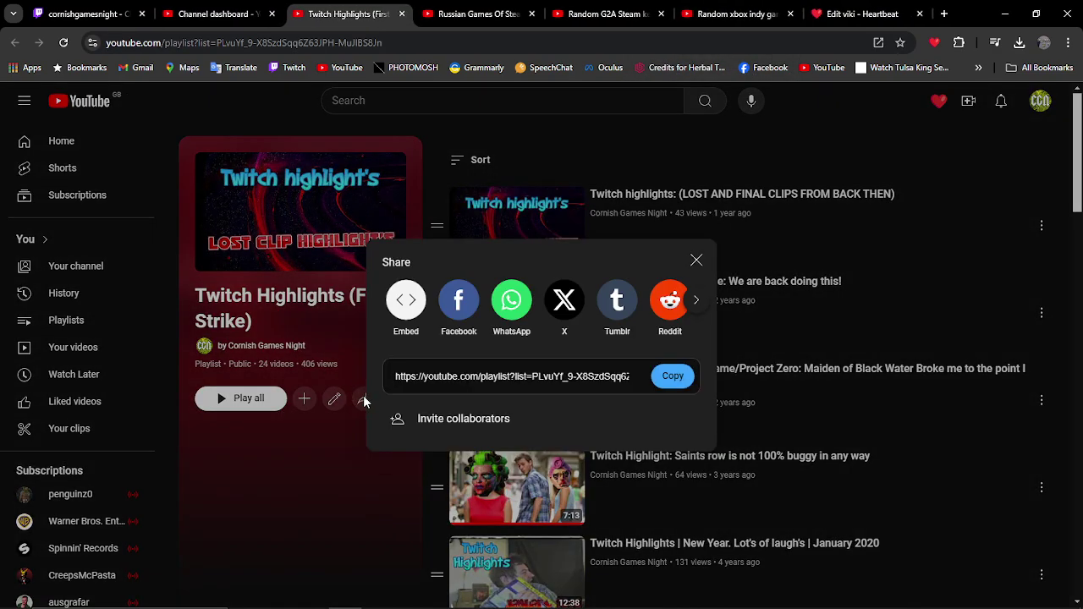
left_click(673, 380)
left_click(874, 15)
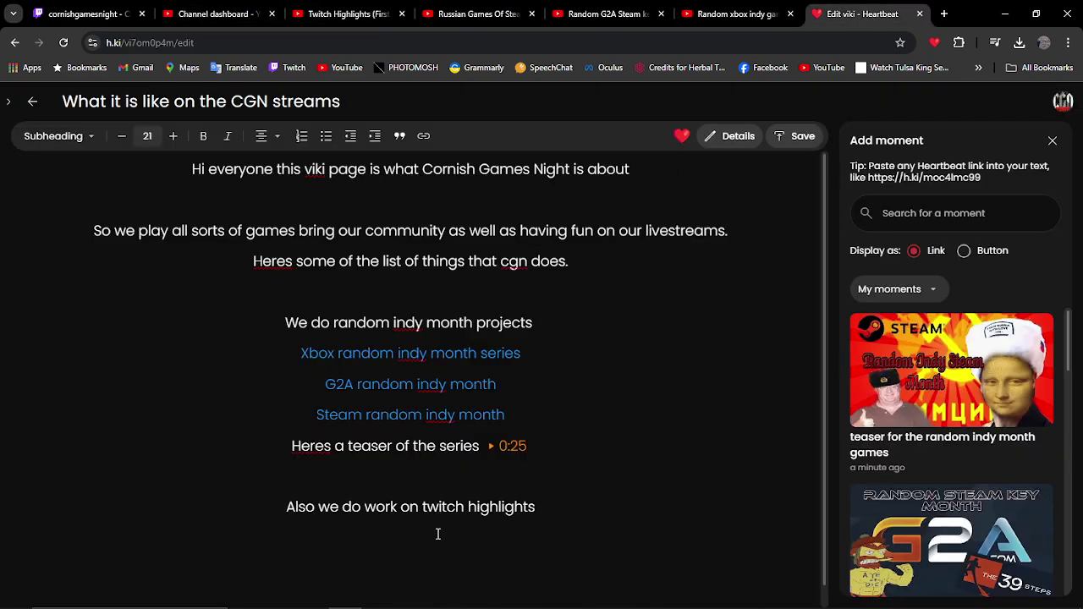
- Add a 'twitch Highlight series 1' link to the copied playlist URL on its own line
left_click(423, 136)
type("twitch")
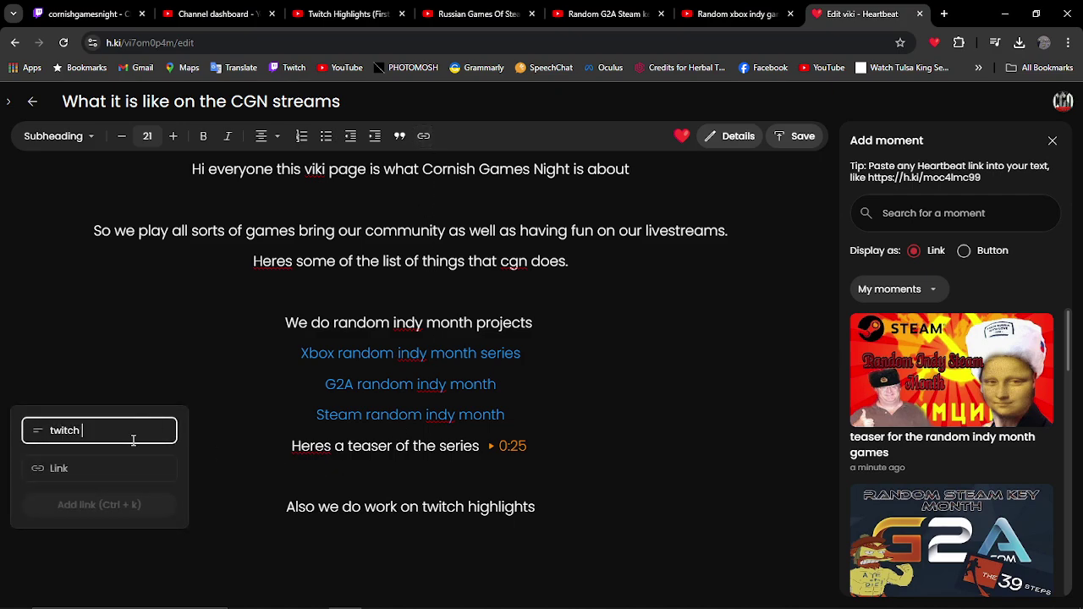
type(" Highlight series 1")
left_click(85, 474)
key("ctrl+v")
left_click(99, 506)
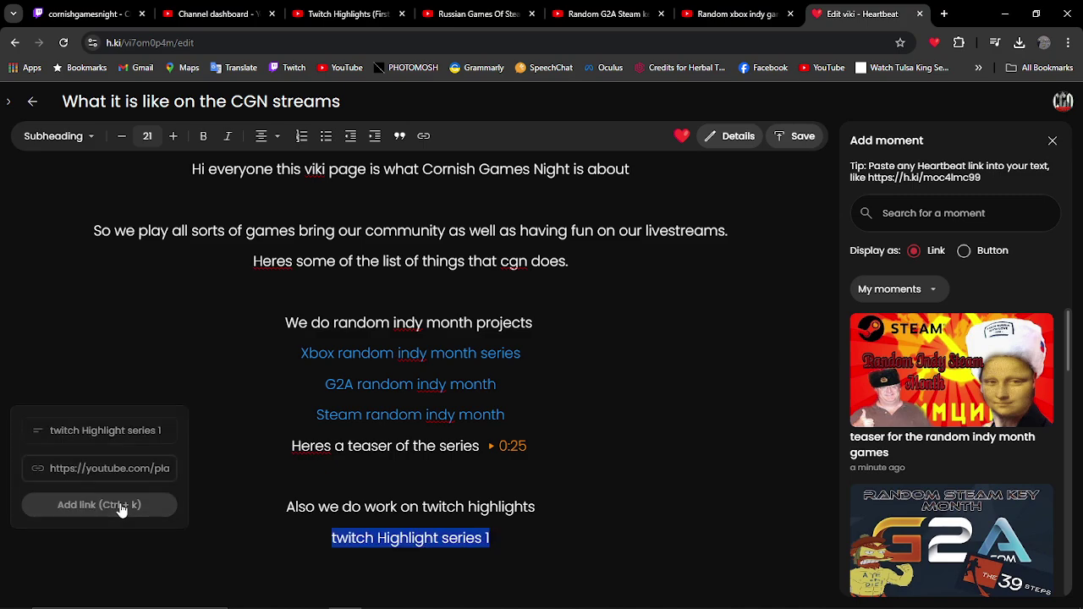
key("Return")
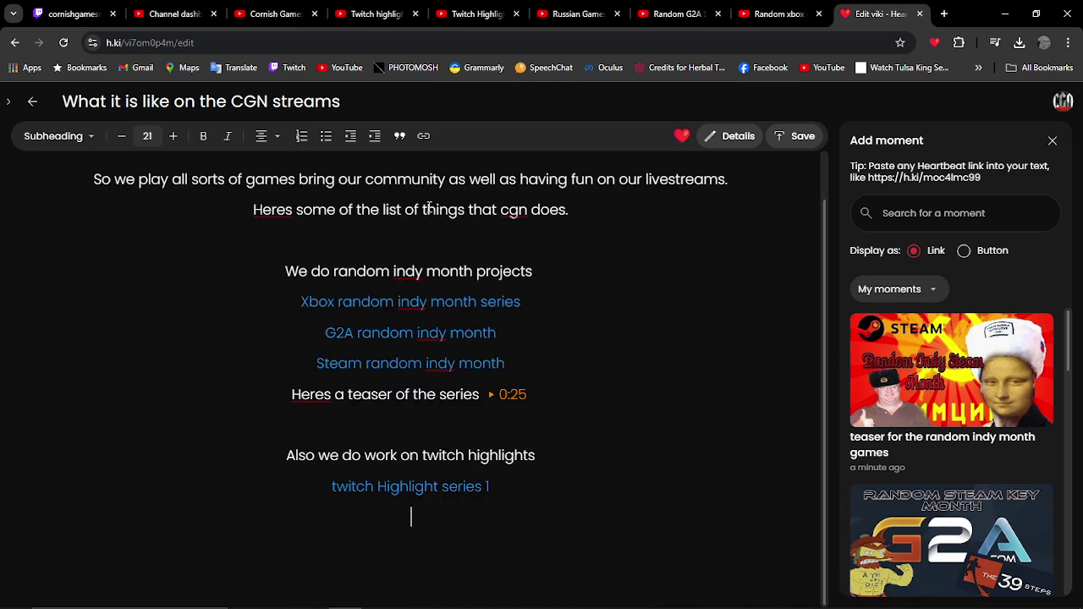
- Add a 'Twitch highlight series 2' link, then begin typing 'Some small clips in out twitch highlights'
left_click(423, 136)
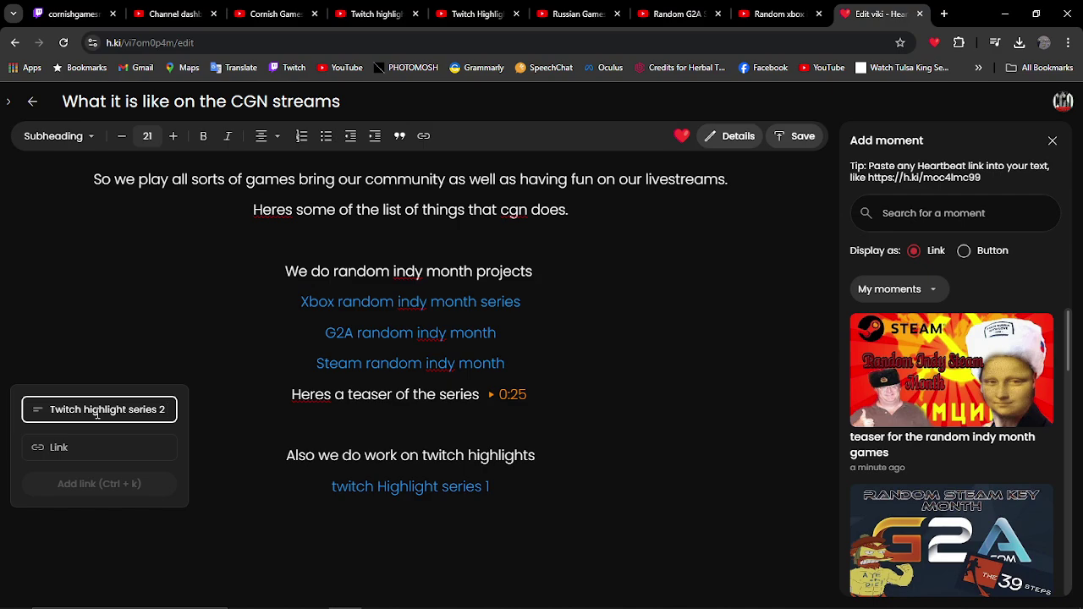
left_click(85, 447)
key("ctrl+v")
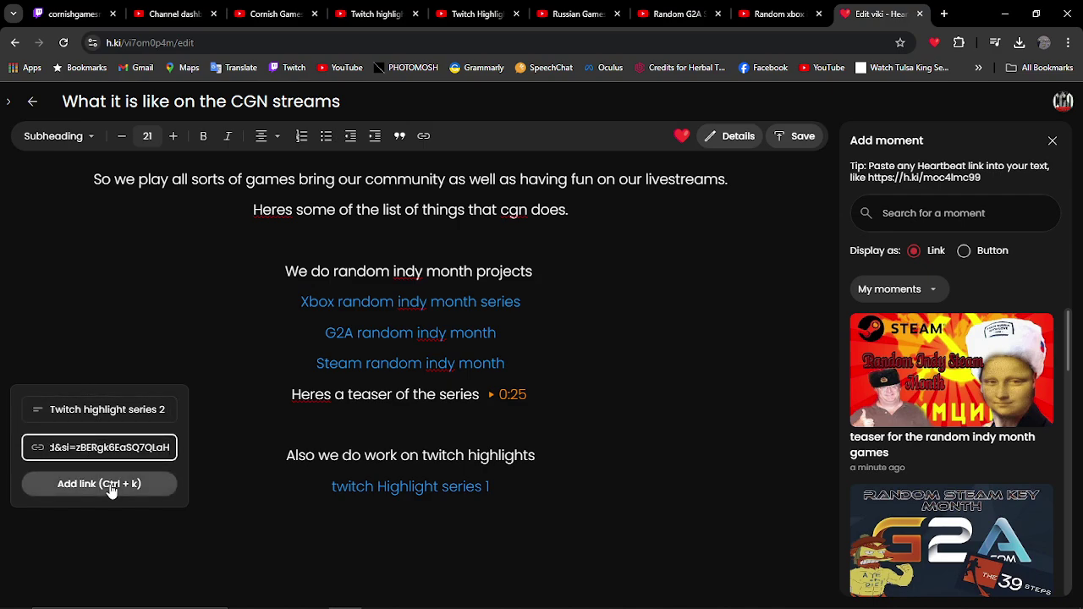
left_click(112, 489)
left_click(520, 513)
key("Return")
type("Some small clips in out twitch highli")
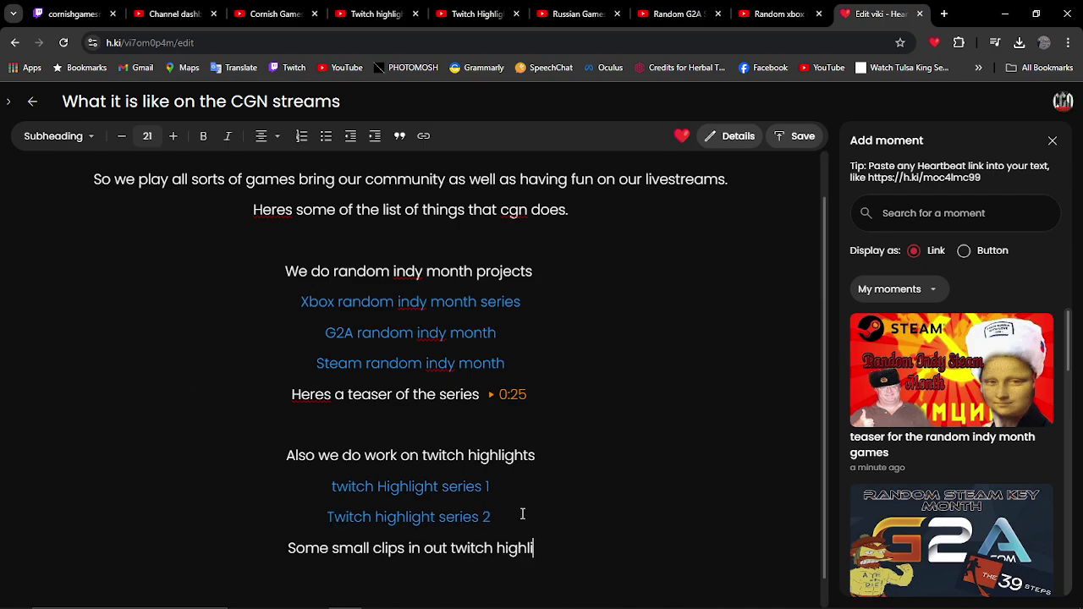
type("ghts")
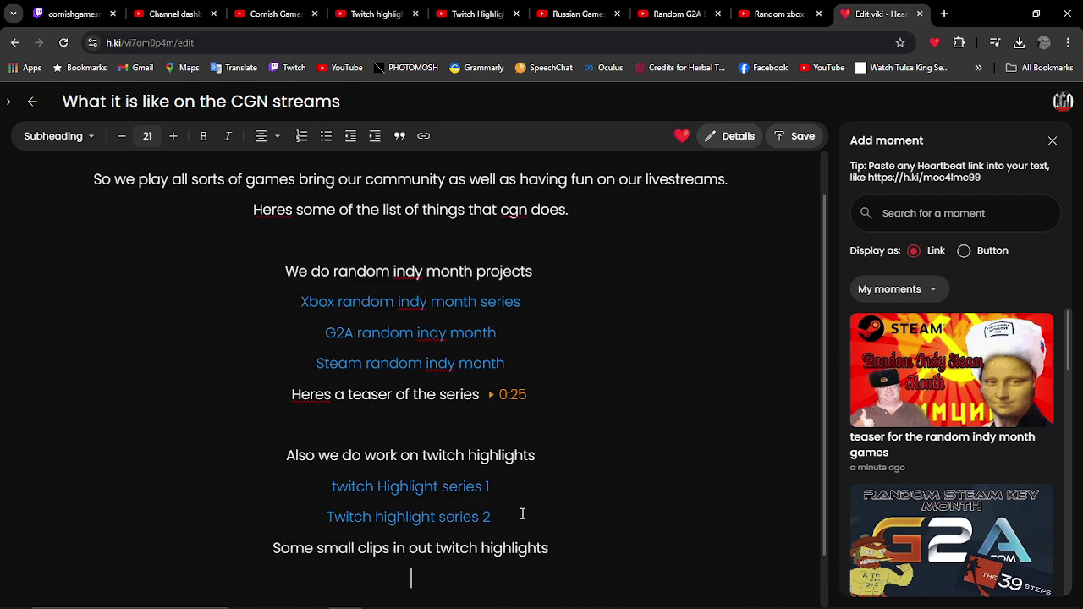
- Save a 'be a man' Heartbeat moment, 4:00.04–4:26.67, on the May 2019 Twitch Highlights video
scroll(894, 441, "down", 5)
left_click(478, 13)
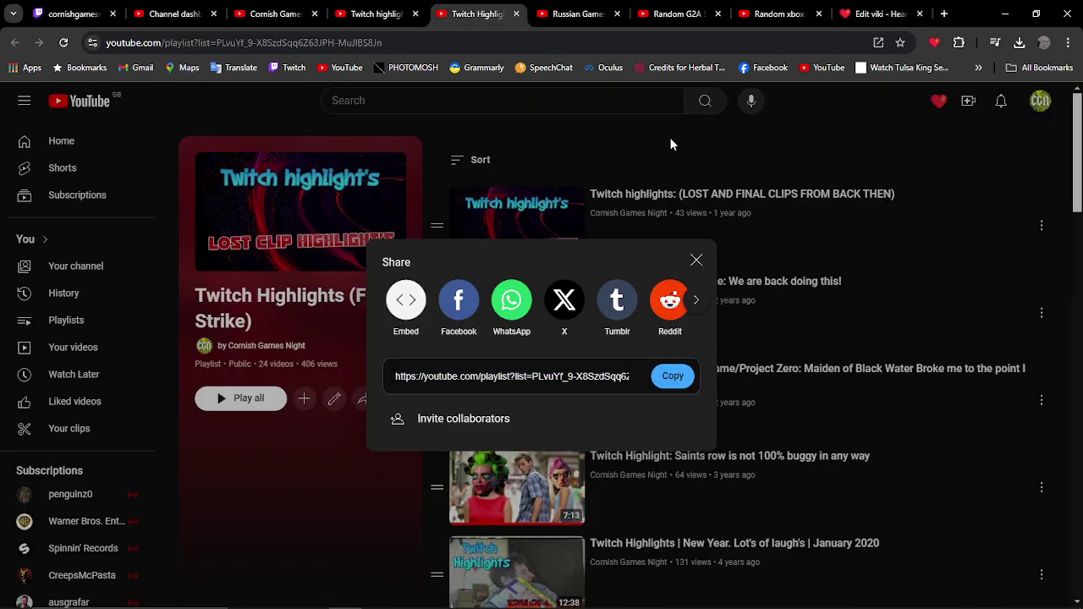
left_click(720, 349)
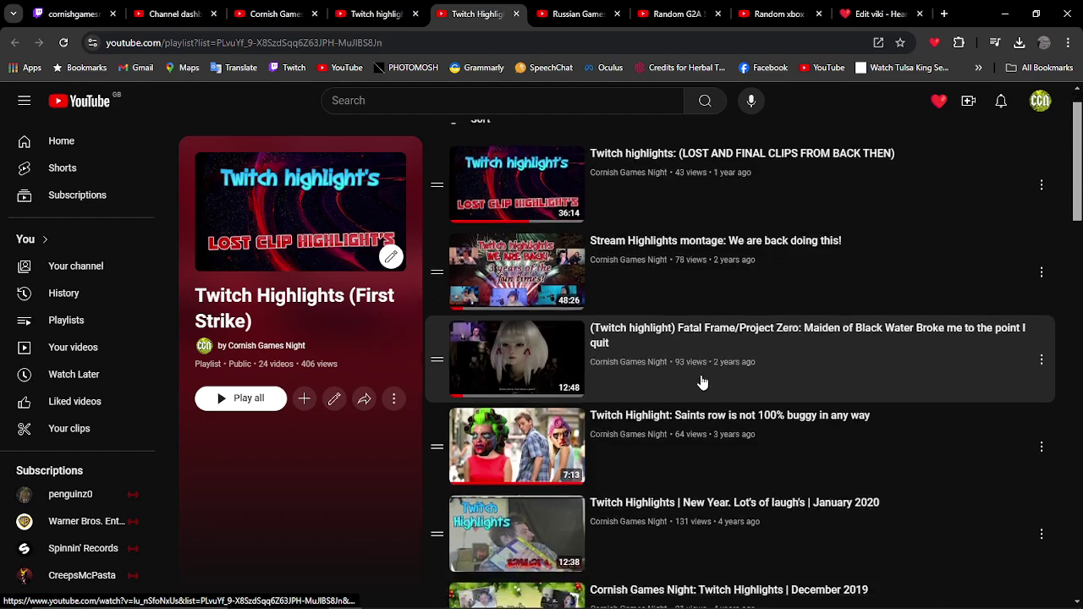
scroll(702, 383, "down", 3)
scroll(702, 383, "down", 1)
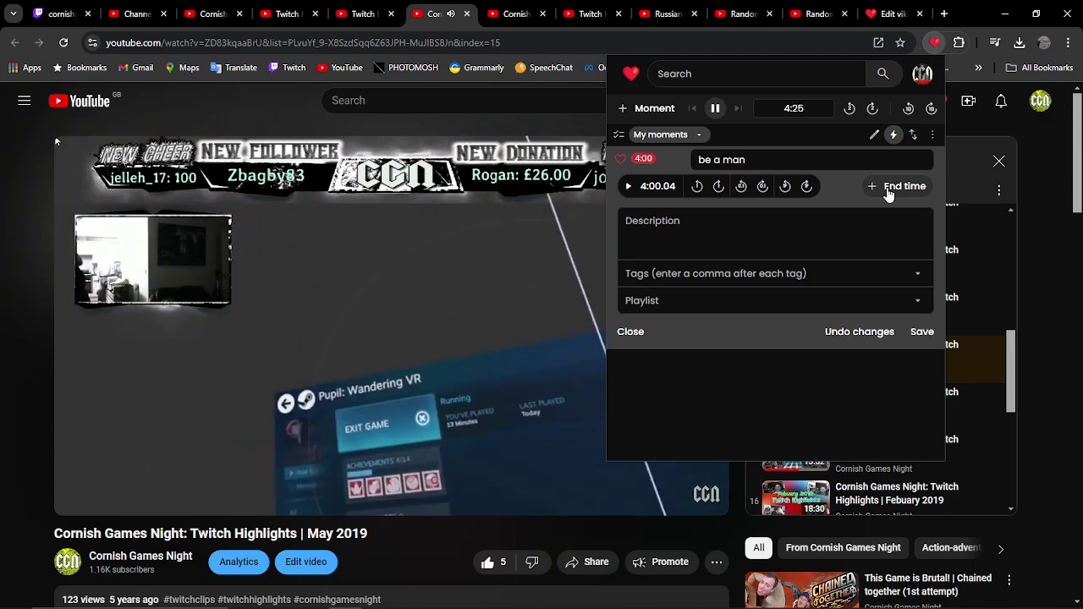
left_click(888, 190)
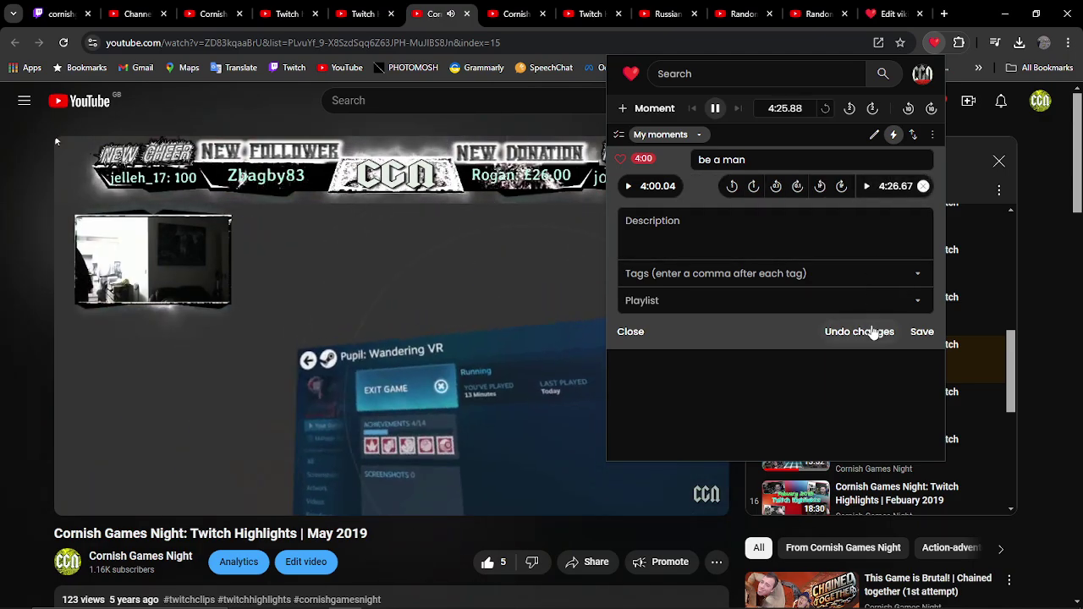
left_click(921, 333)
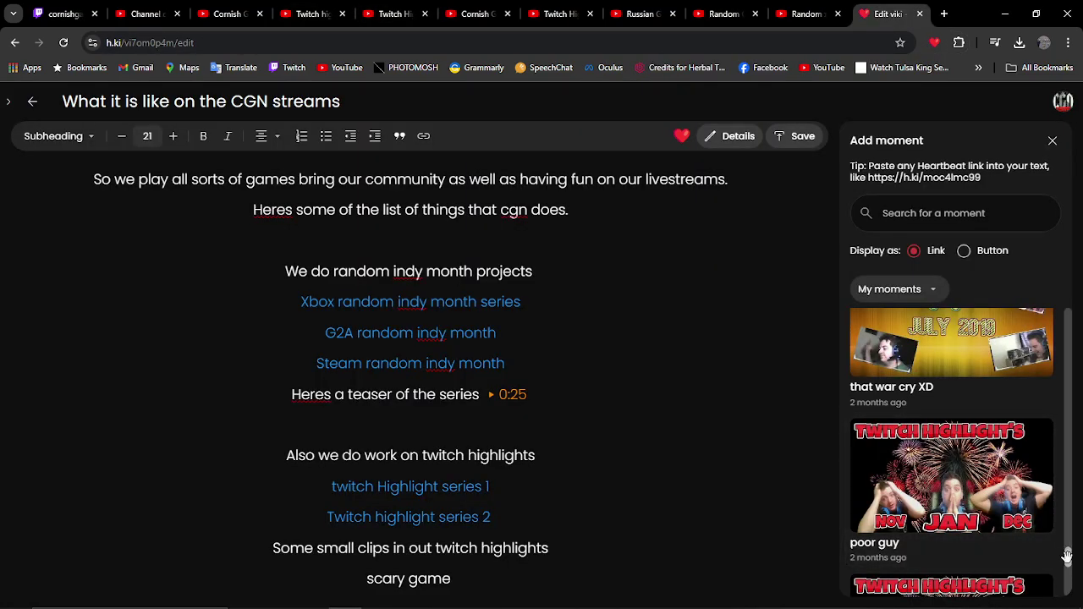
- Insert the 'be a man' 4:00 moment link after the 'scary game' line
left_click_drag(1068, 555, 1032, 307)
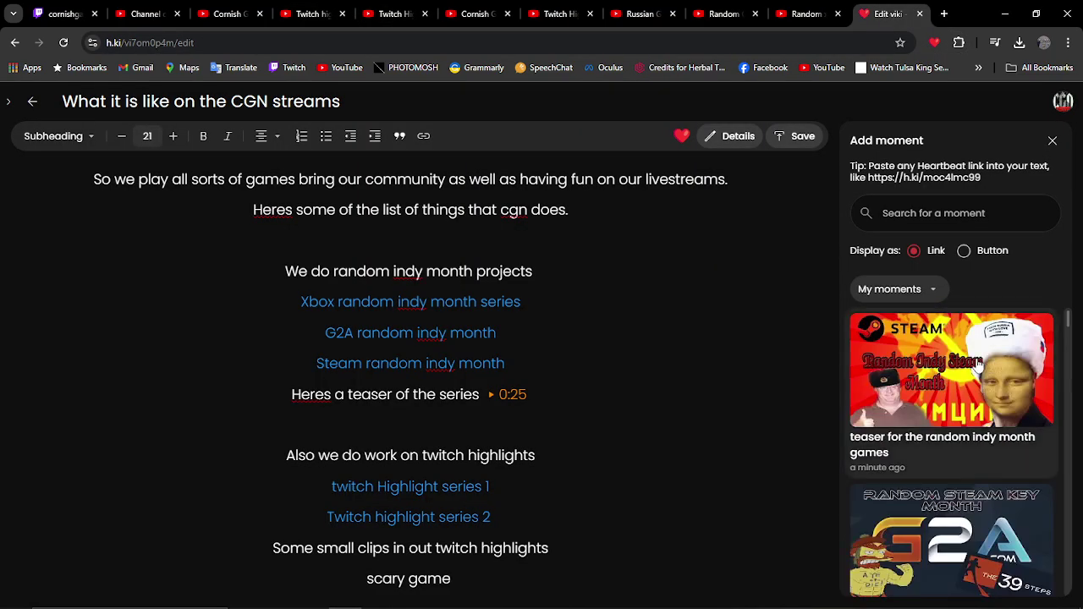
left_click(1052, 141)
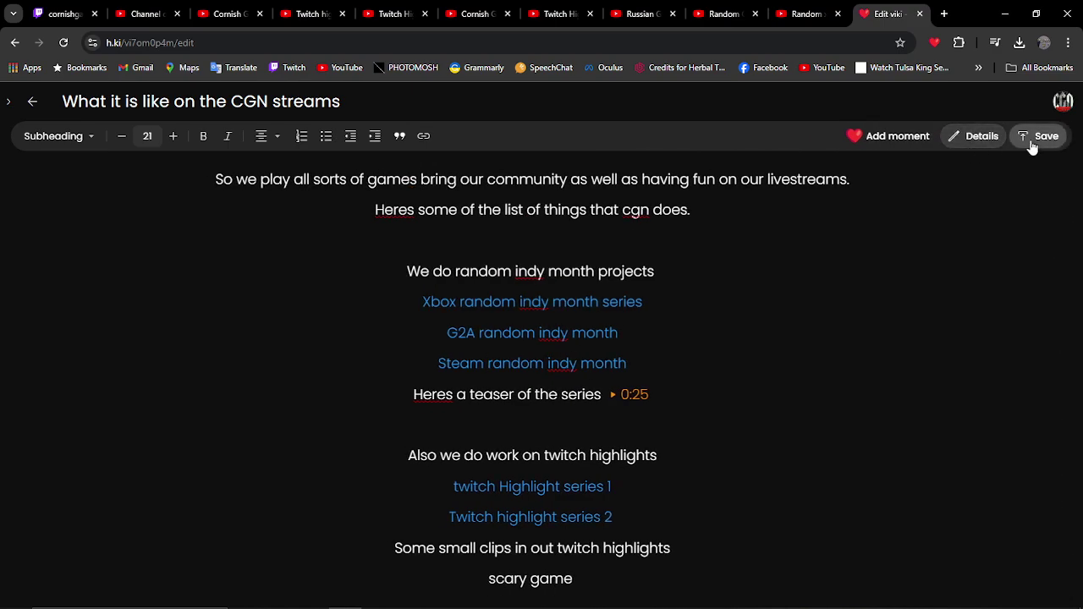
left_click(901, 139)
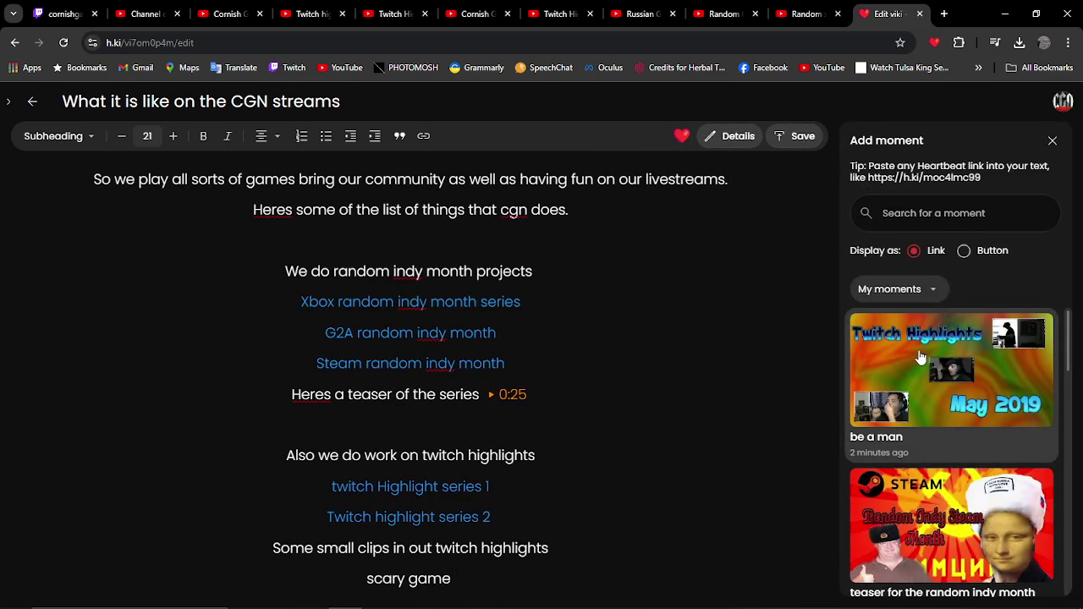
left_click(923, 358)
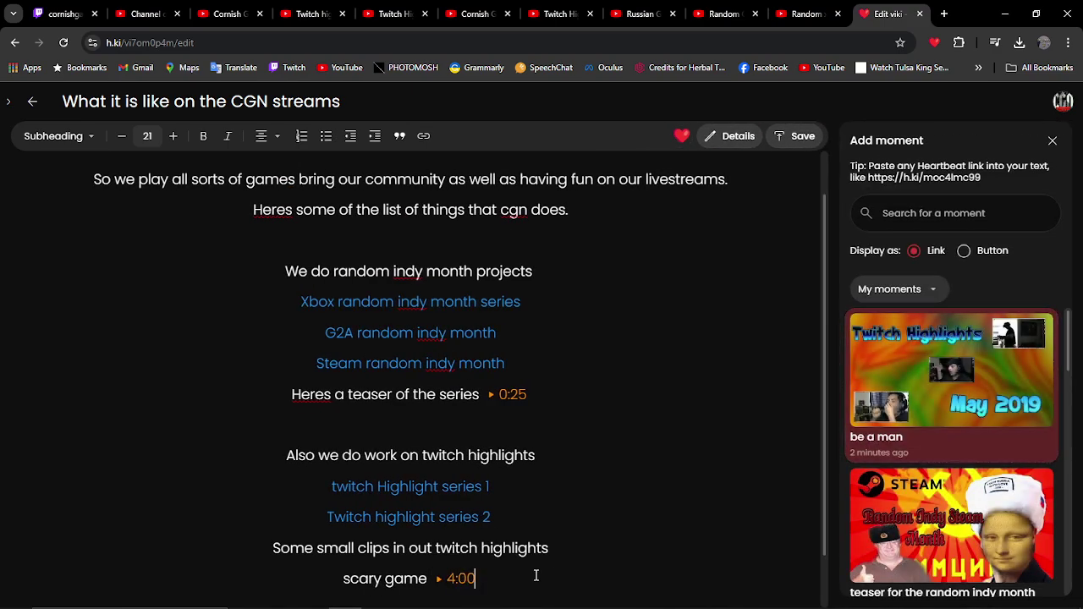
- Add the line 'Jordan getting scared' followed by its 4:06 moment link
scroll(538, 574, "down", 1)
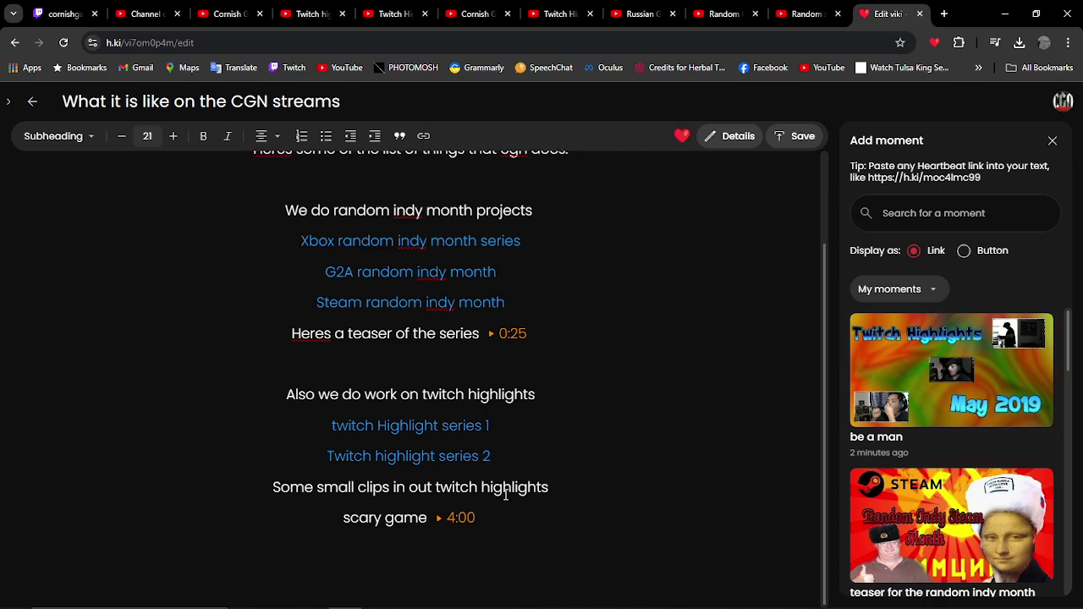
type("Jordan getting scared")
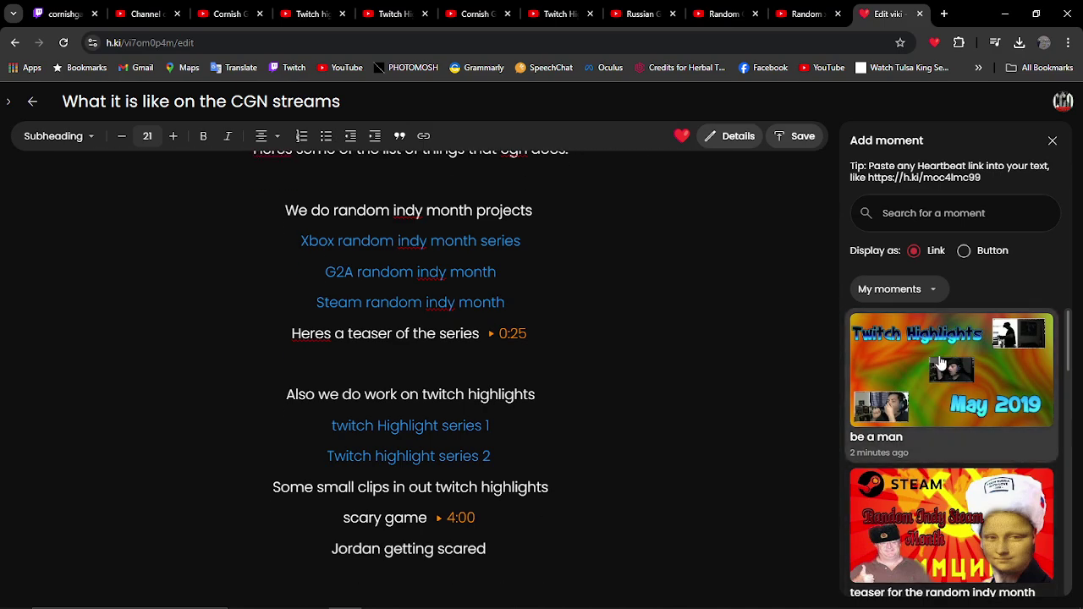
scroll(948, 387, "down", 5)
scroll(948, 389, "up", 4)
scroll(948, 391, "down", 4)
scroll(948, 391, "down", 4)
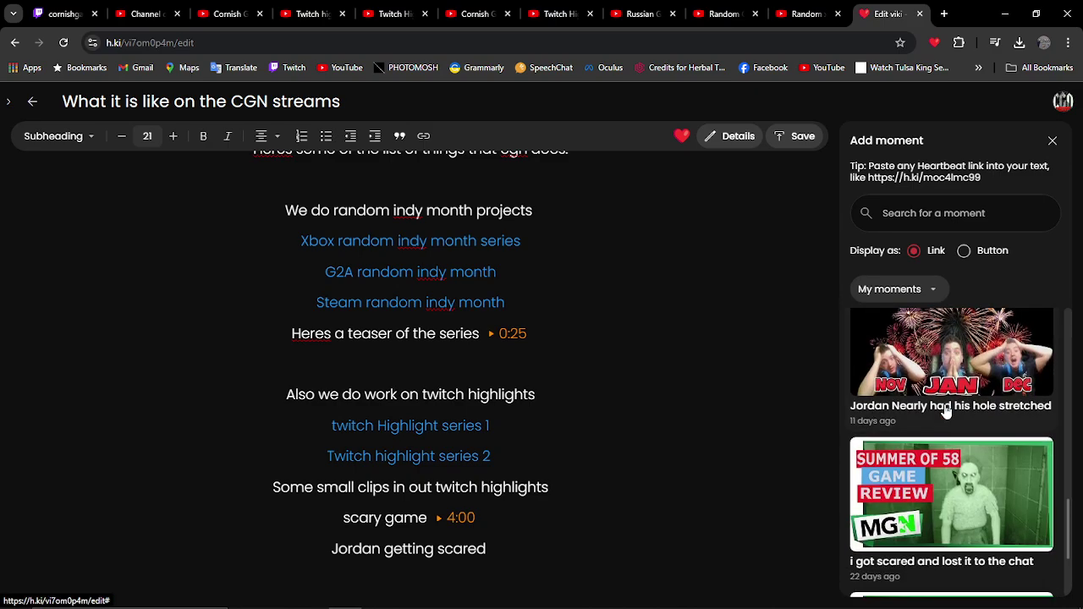
left_click(948, 373)
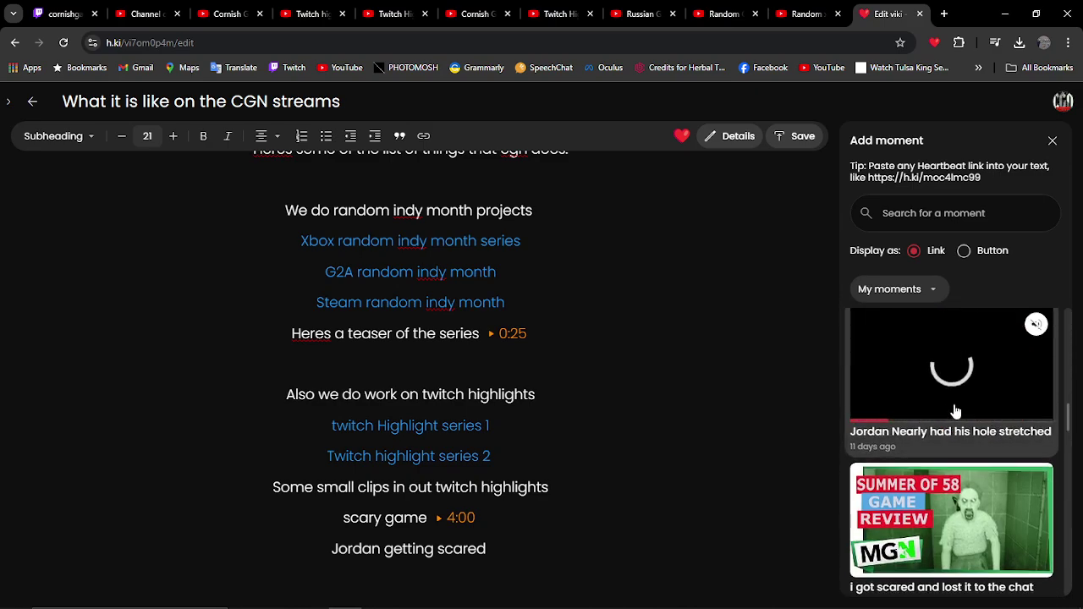
left_click(544, 537)
scroll(544, 536, "down", 1)
- Open the REVIEWS AND TOP TEN STUFF playlist from the Cornish Games Night channel and copy its share link
left_click(558, 14)
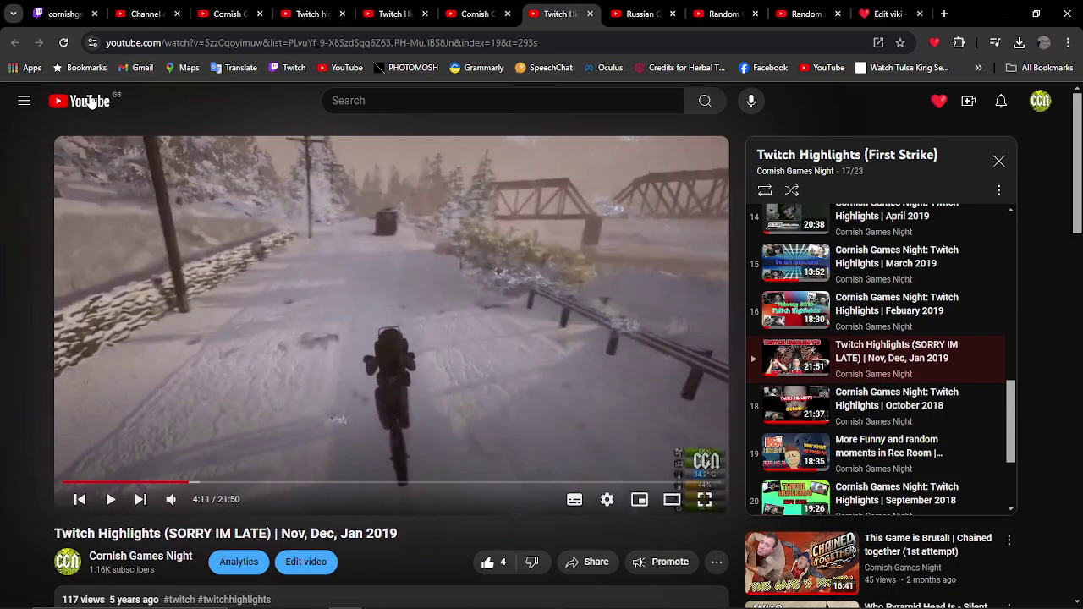
left_click(169, 558)
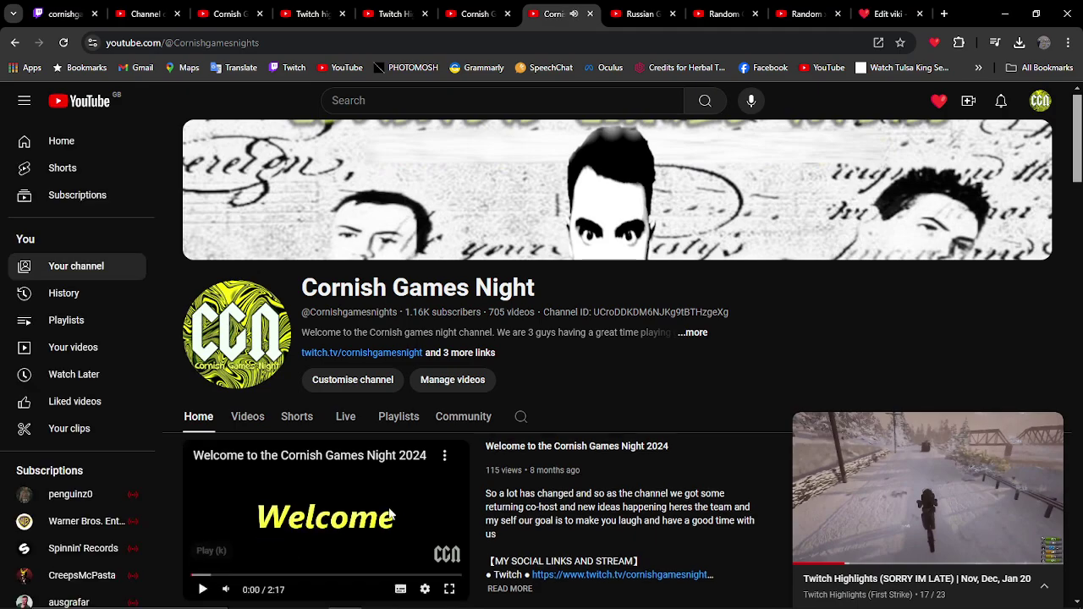
scroll(389, 512, "down", 8)
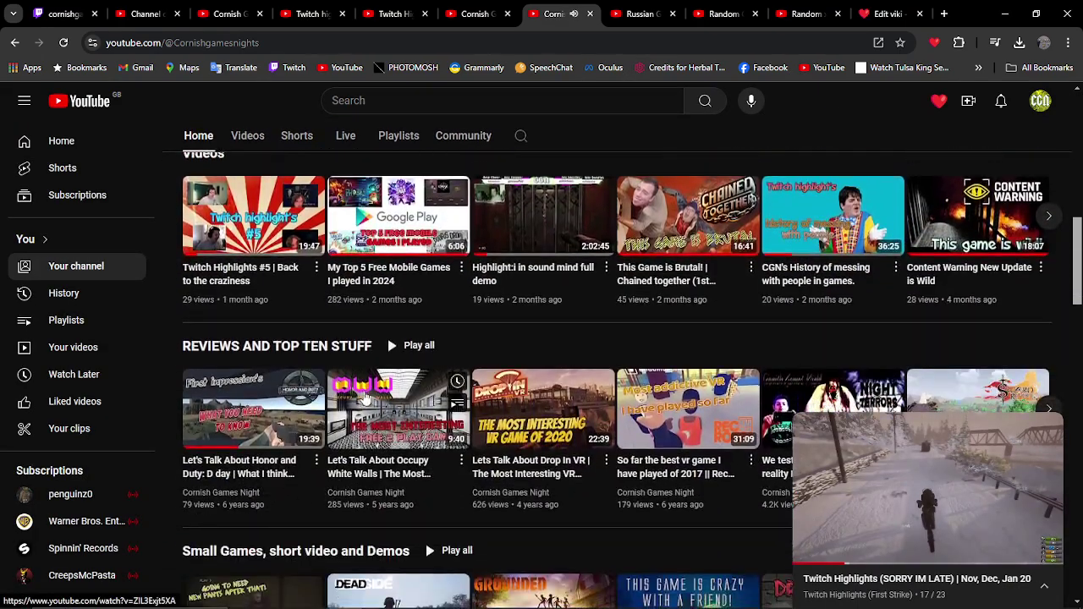
right_click(282, 344)
left_click(322, 357)
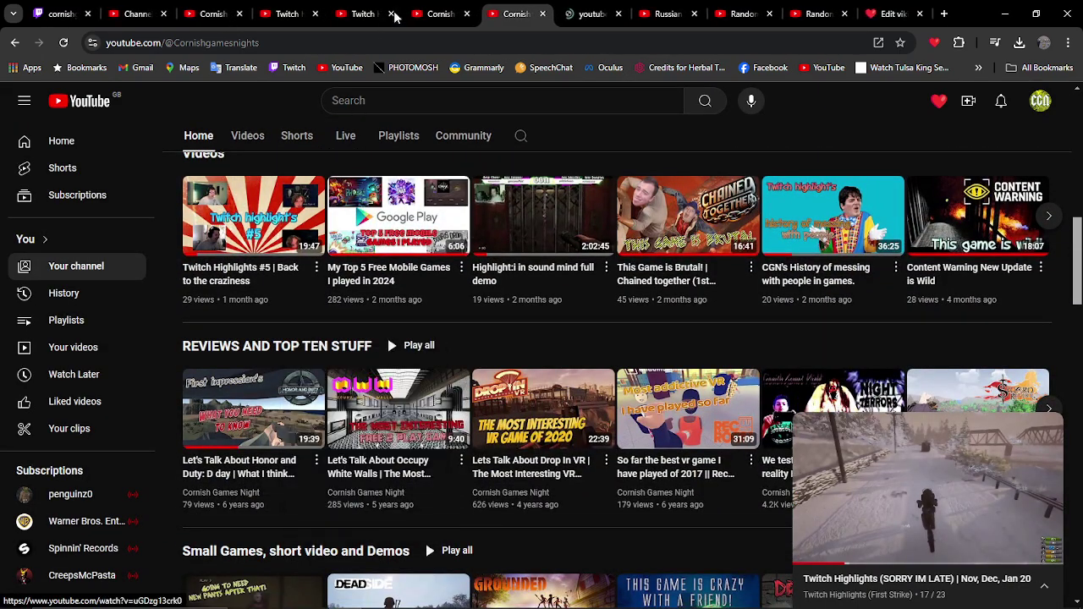
left_click(581, 14)
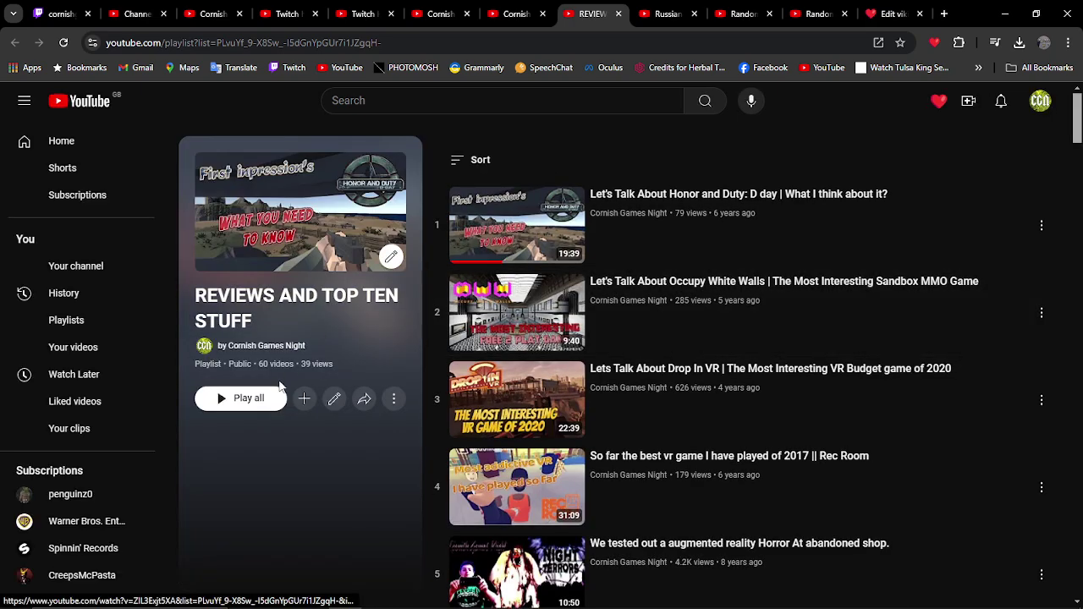
left_click(365, 401)
left_click(684, 377)
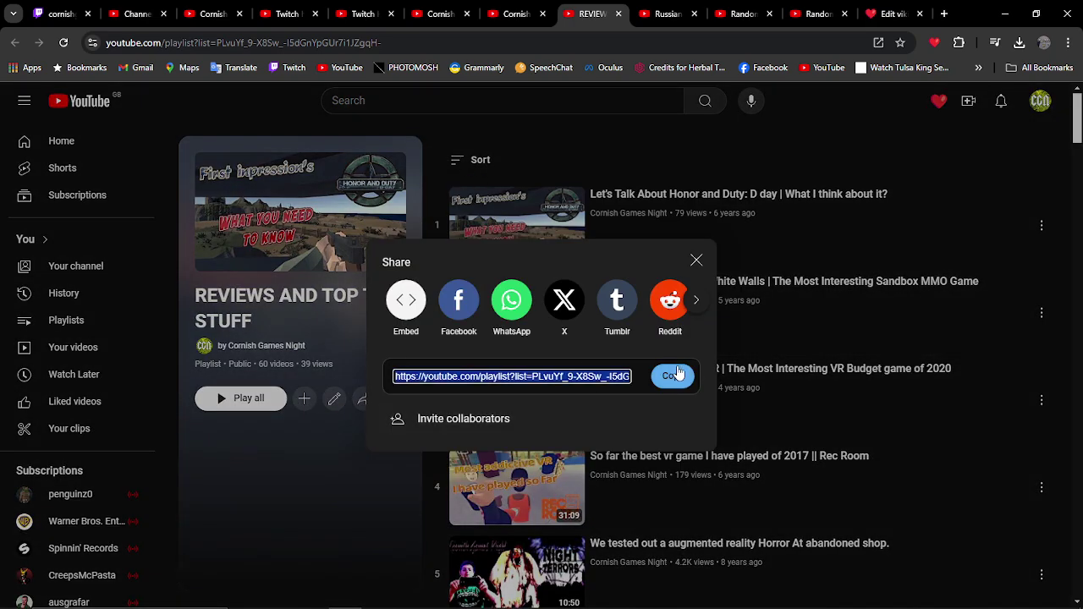
left_click(891, 15)
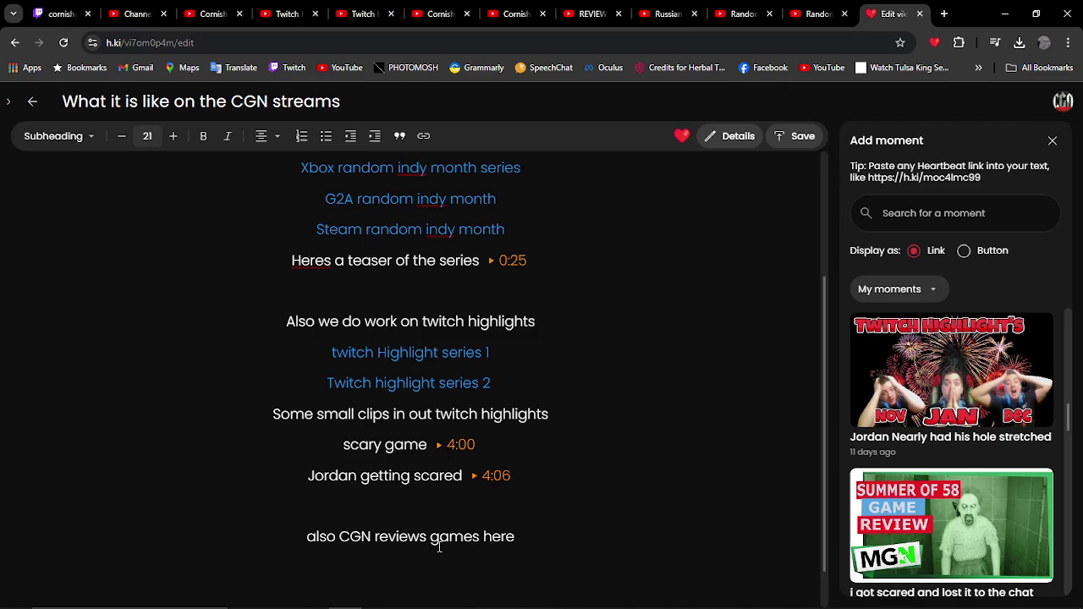
- Add a 'CGN reviews' link to the copied reviews playlist URL, then start a new line
left_click(424, 136)
left_click(77, 461)
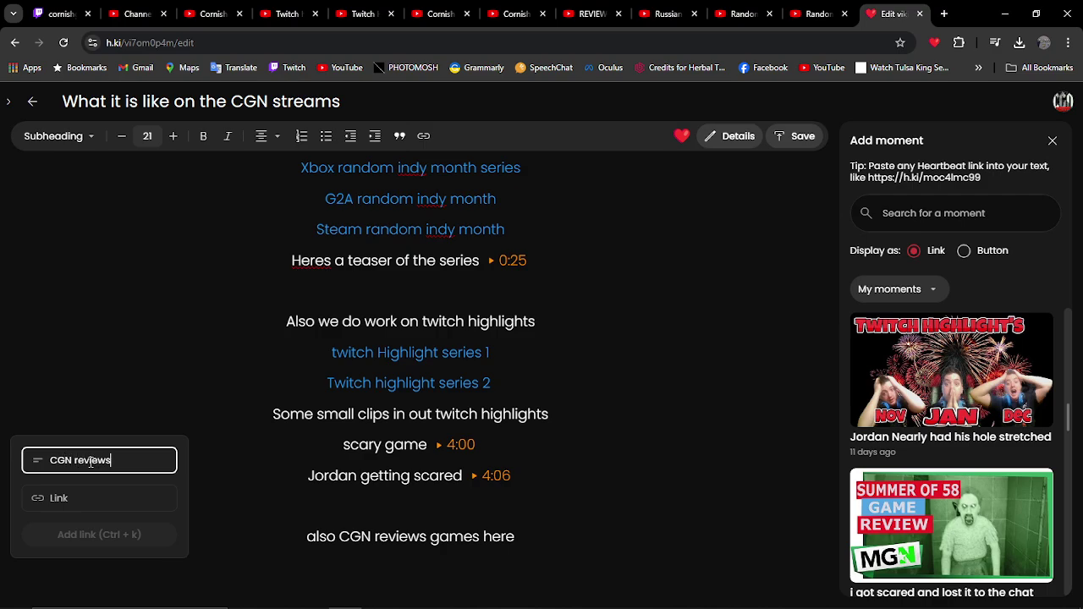
left_click(90, 497)
key("ctrl+v")
left_click(97, 535)
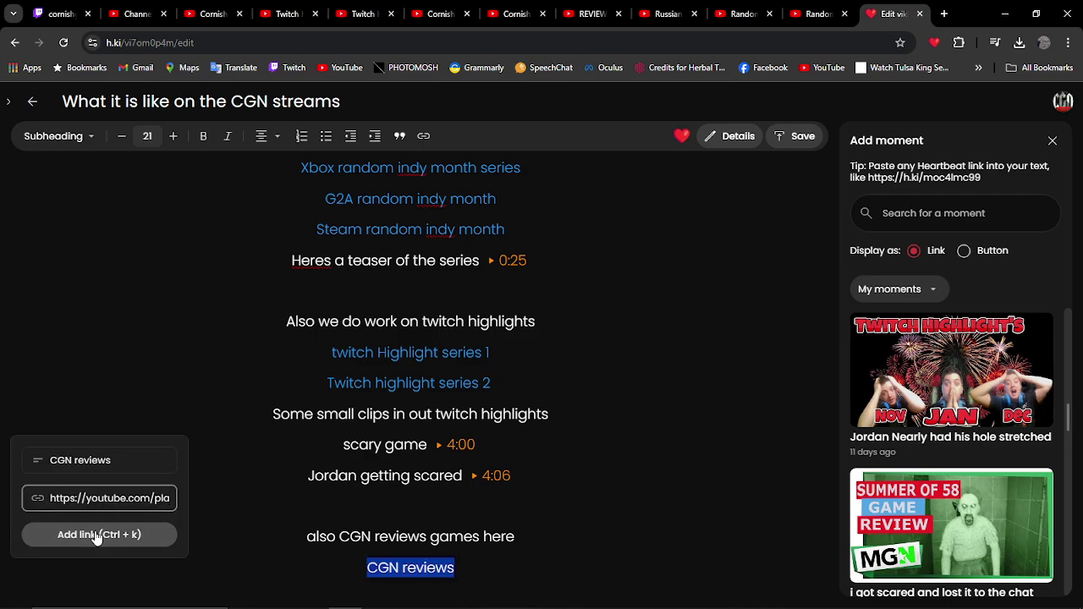
scroll(489, 542, "down", 1)
left_click(495, 510)
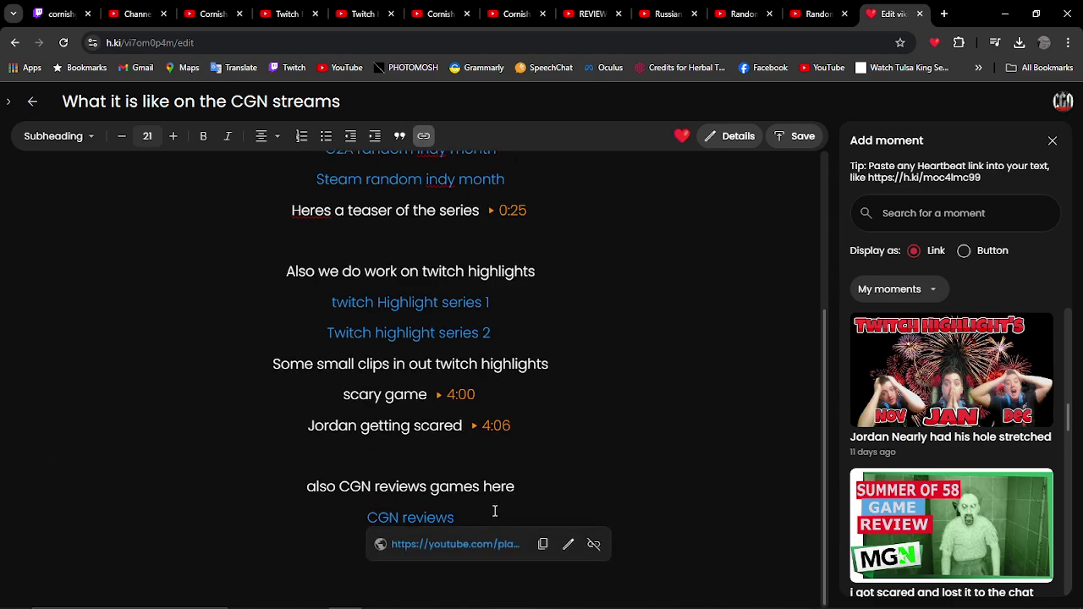
key("Return")
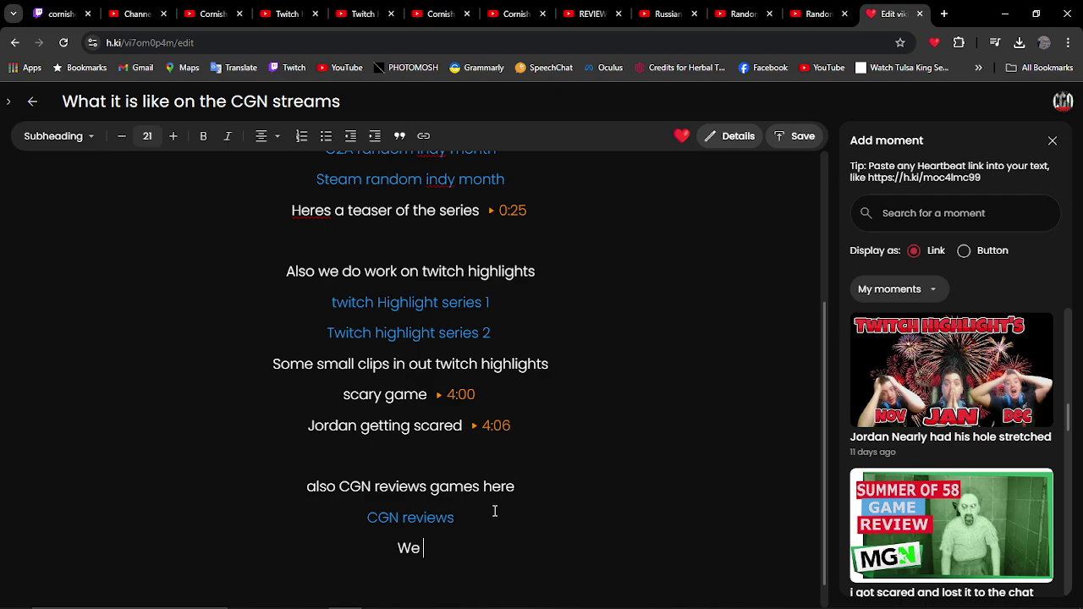
- Write the friends-having-a-laugh and CGN intro lines, and grab the intro video's URL from YouTube
type("We are a bunt")
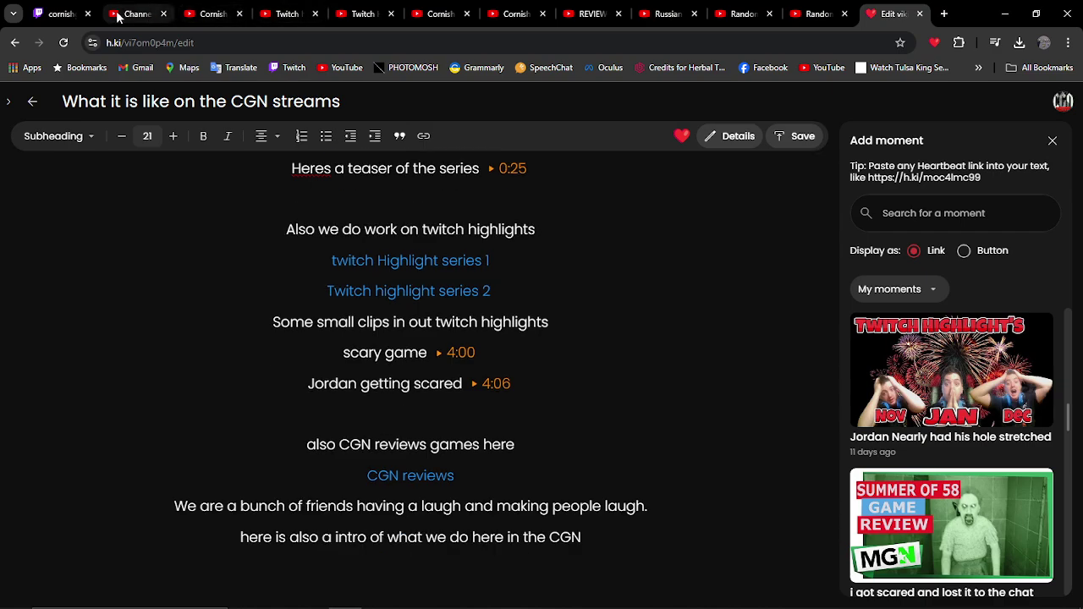
left_click(132, 14)
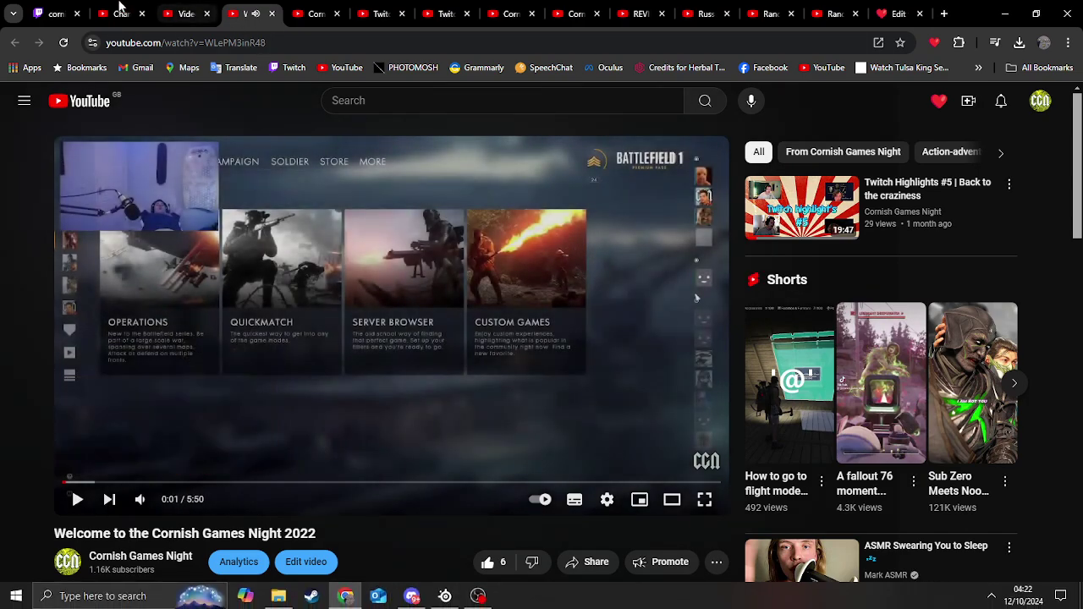
left_click(890, 18)
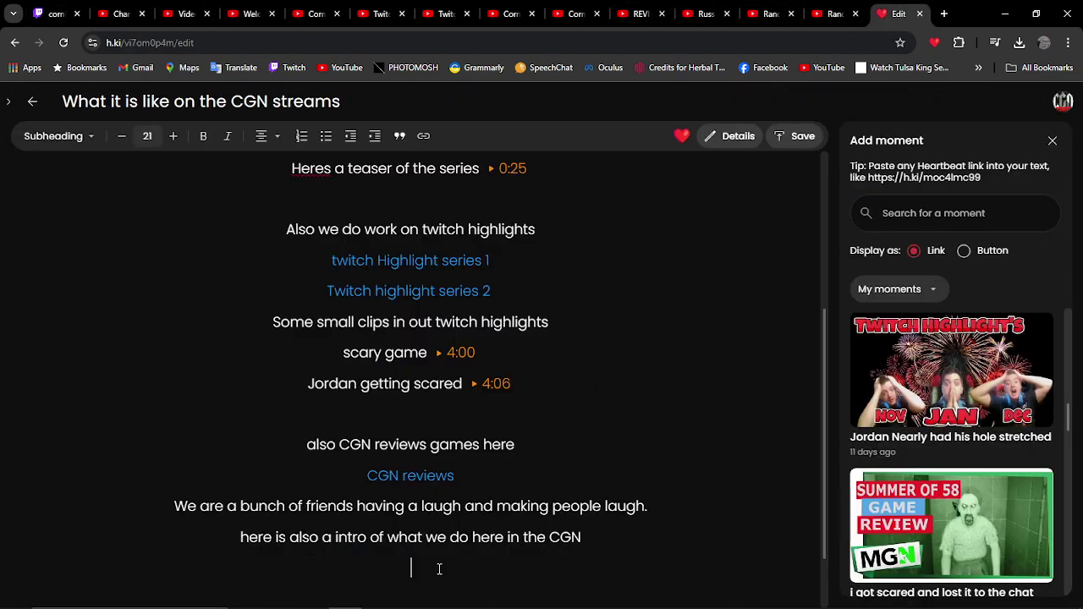
scroll(440, 569, "down", 1)
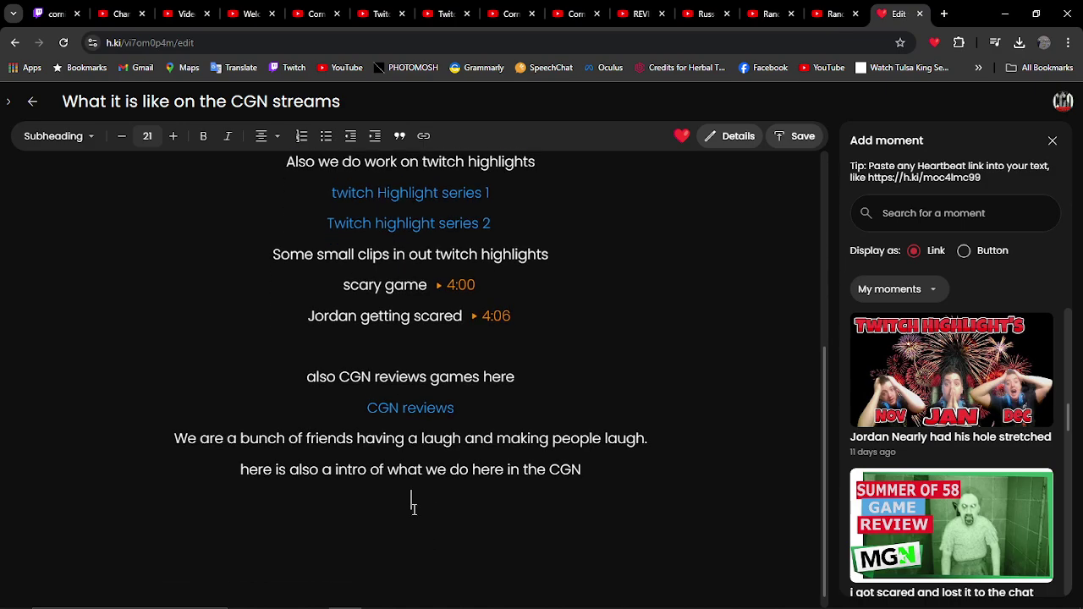
- Insert a 'Cornish Games Night and what it is like' link to the intro video's youtu.be URL
left_click(424, 136)
left_click(99, 394)
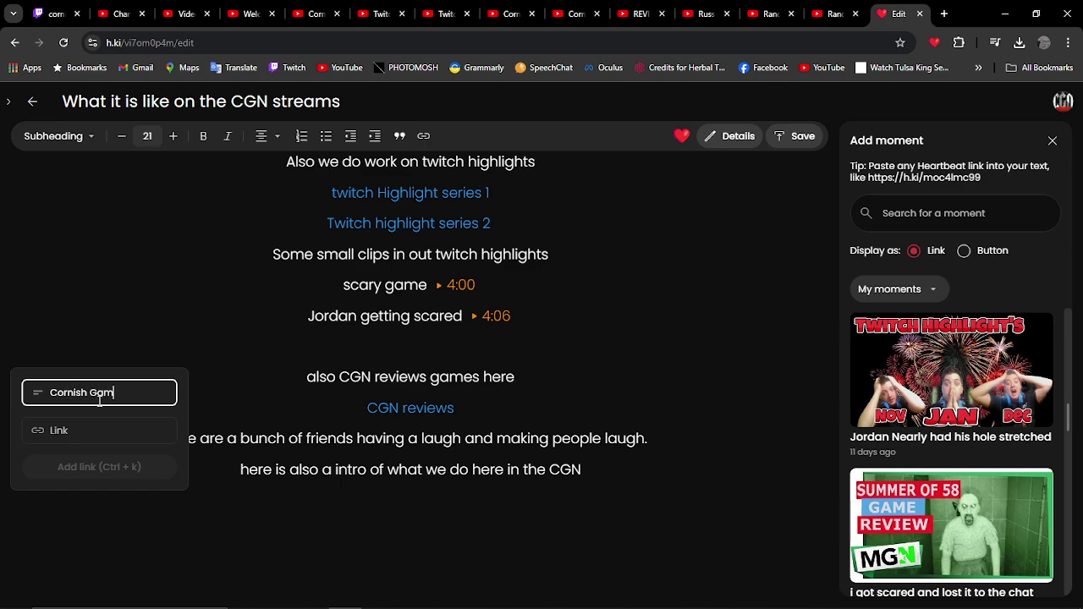
type("Cornish Games Night into to our")
key("BackSpace")
key("BackSpace")
key("BackSpace")
key("BackSpace")
key("BackSpace")
key("BackSpace")
key("BackSpace")
key("BackSpace")
key("BackSpace")
key("BackSpace")
key("BackSpace")
type("d what it is like")
left_click(93, 432)
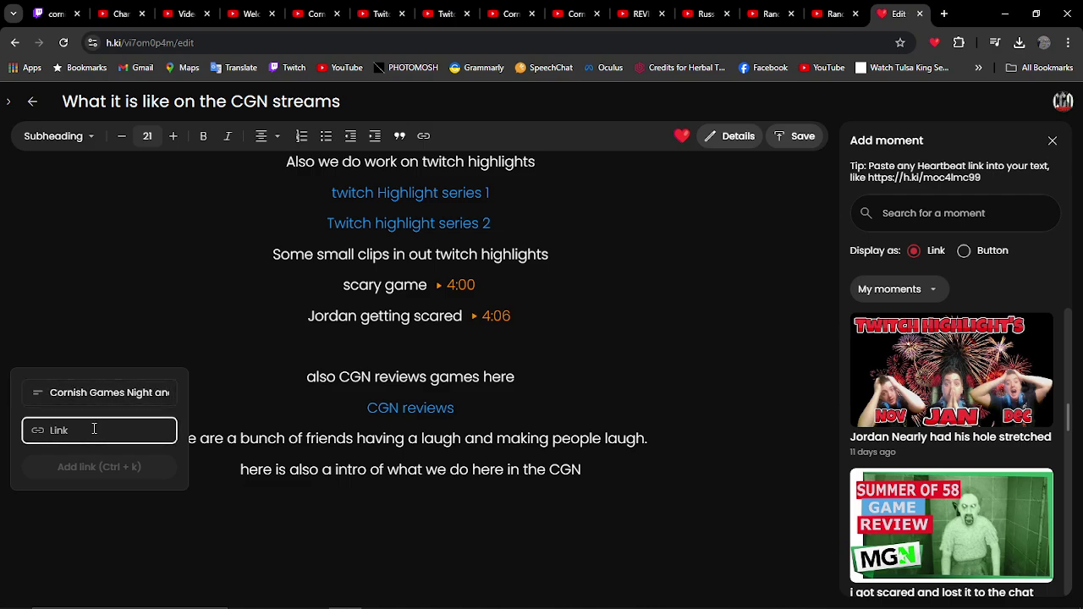
key("ctrl+v")
left_click(129, 459)
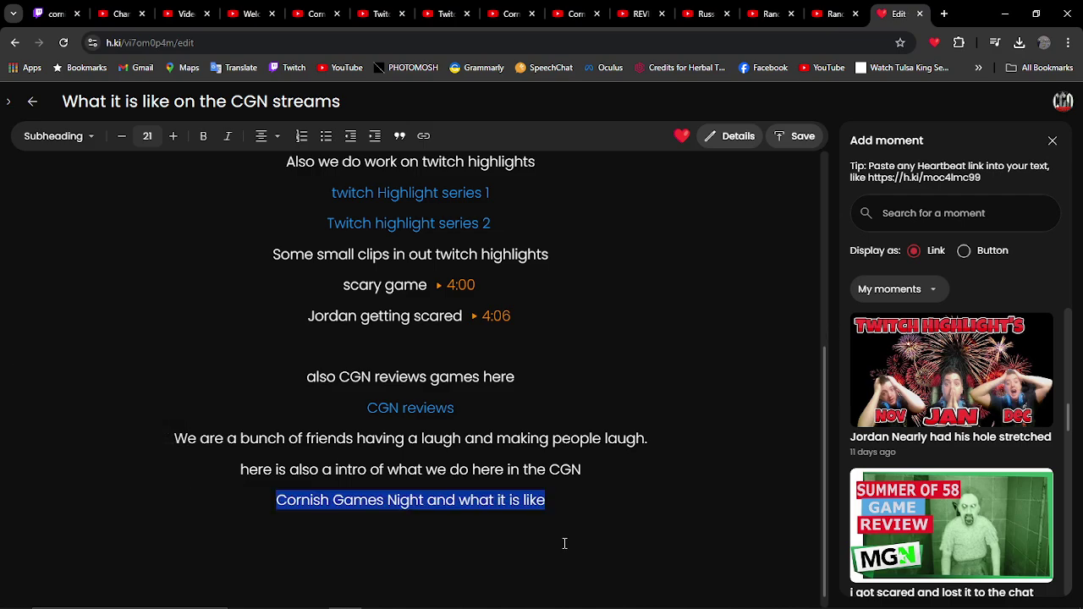
scroll(466, 522, "down", 1)
key("Down")
key("Down")
- Go from the YouTube home page to YouTube Studio through the account menu
type("Youtu")
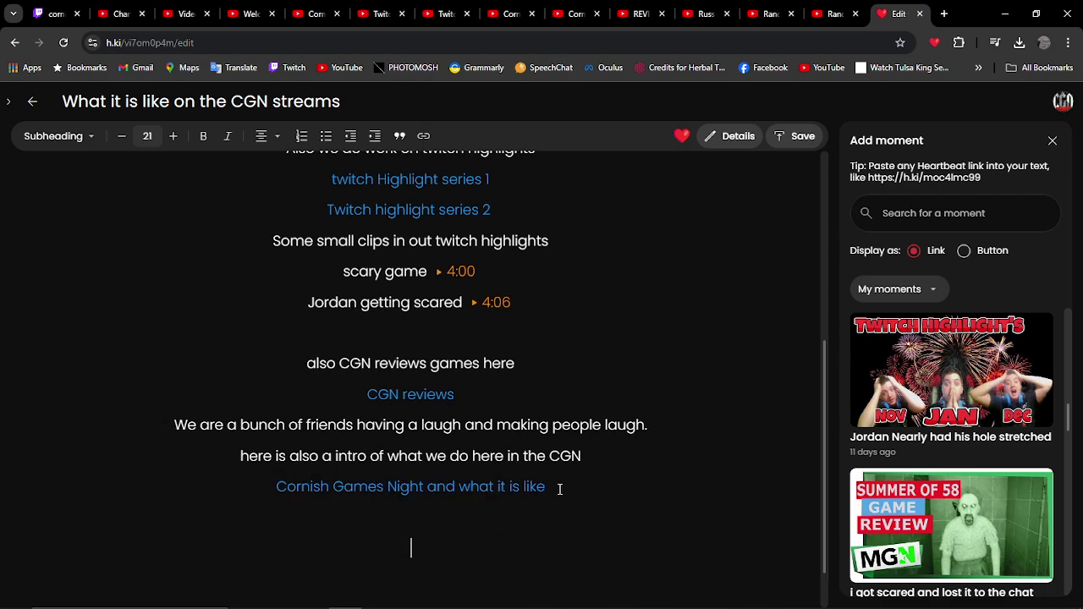
left_click(107, 11)
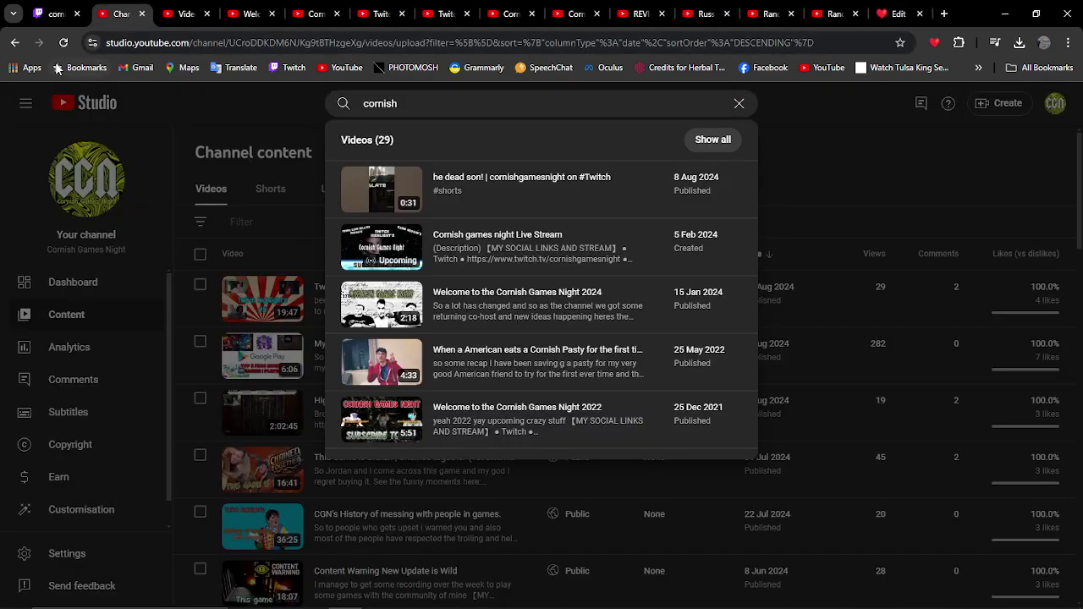
left_click(343, 70)
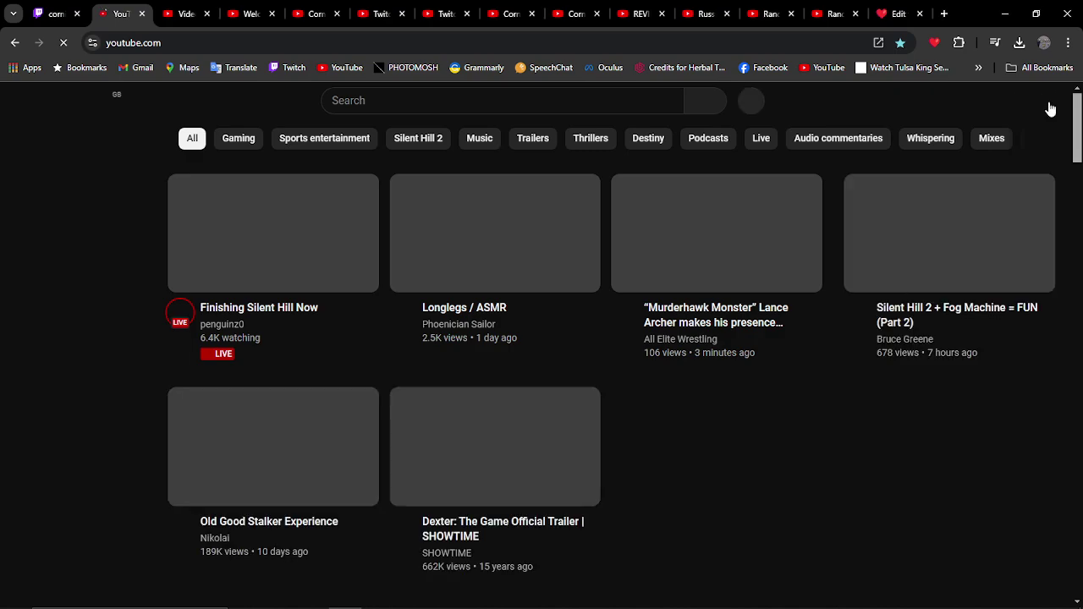
left_click(1048, 105)
left_click(880, 272)
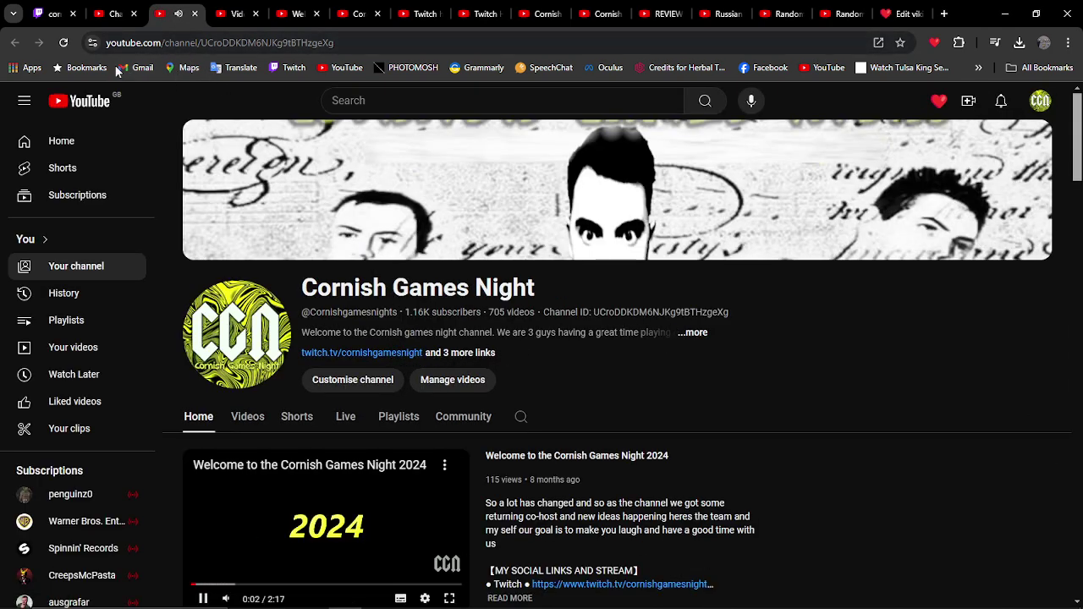
- Search 'cornish games night', copy the channel page URL, and close the audio-playing tab
left_click(406, 99)
type("corn")
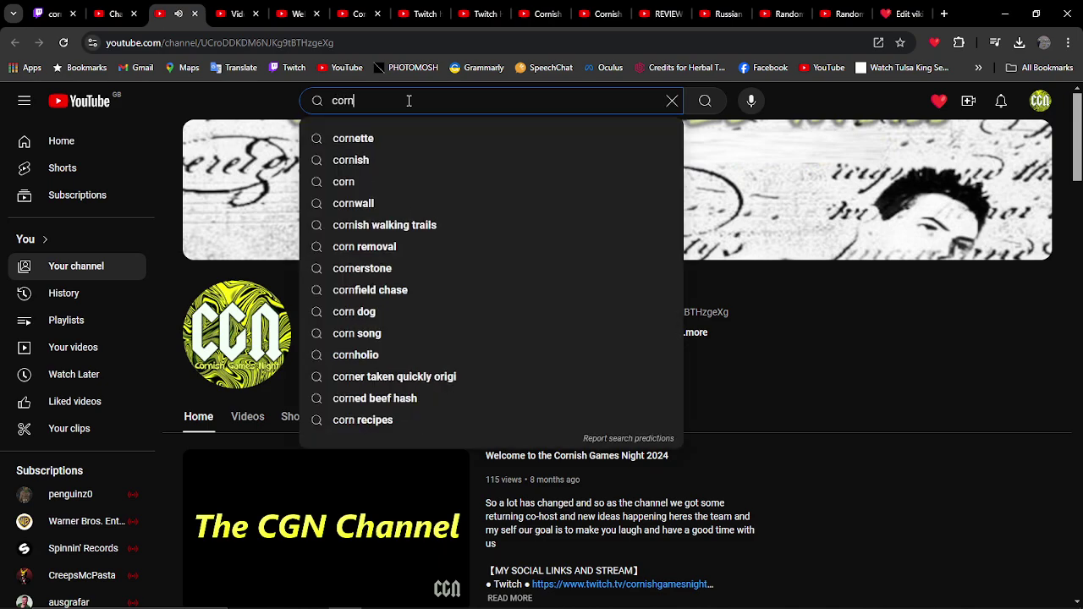
type("ish")
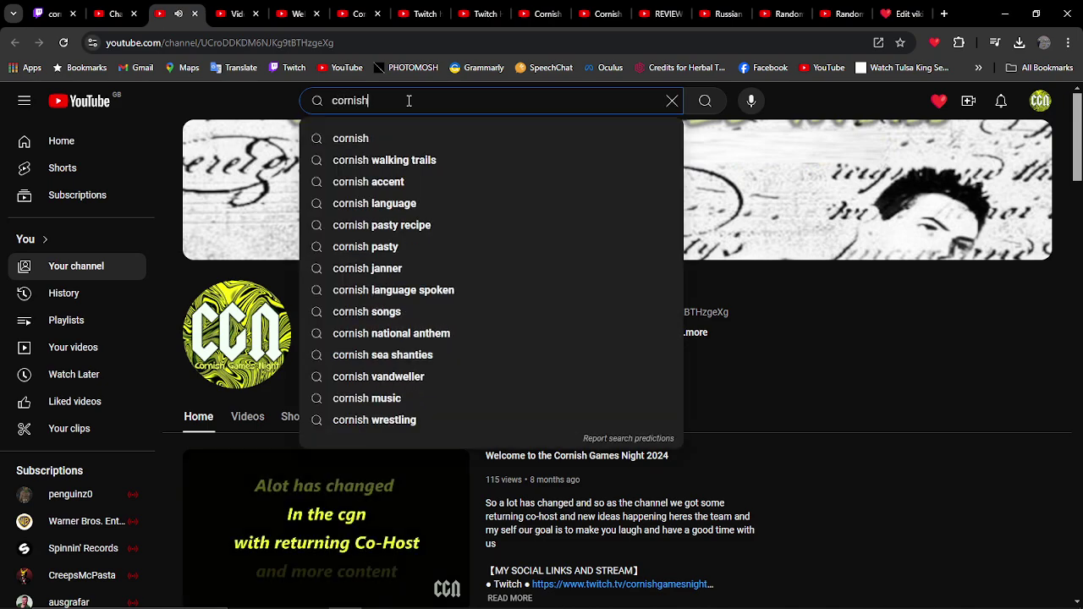
type(" games night")
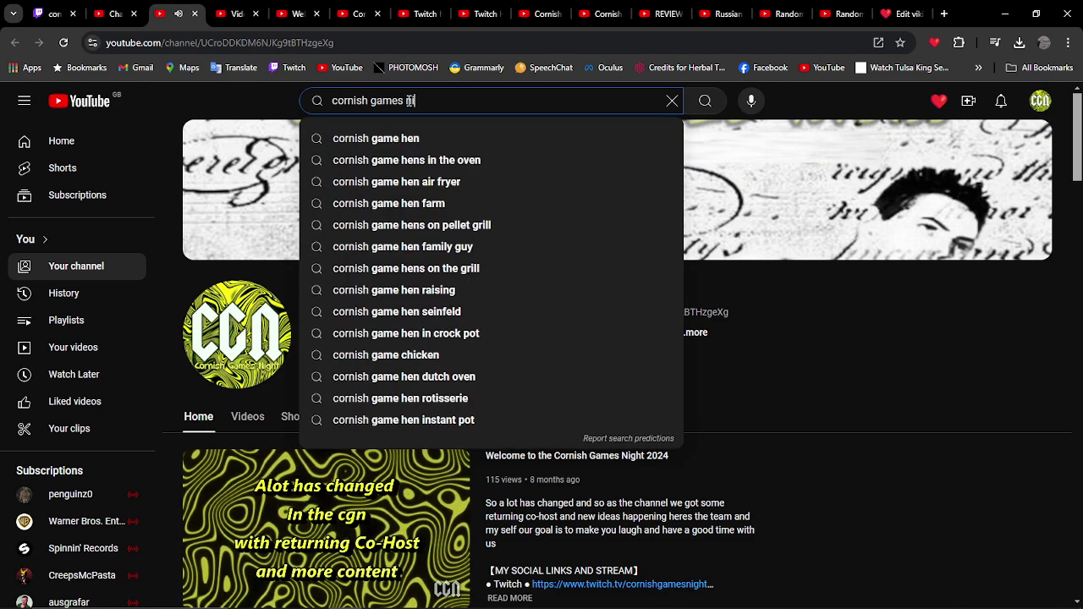
key("Return")
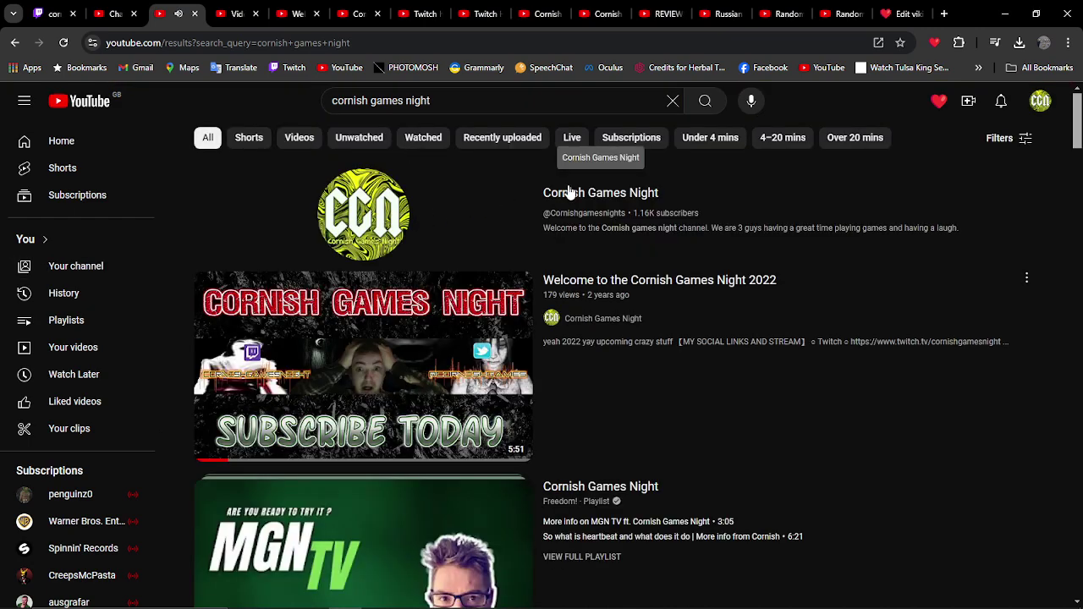
left_click(569, 193)
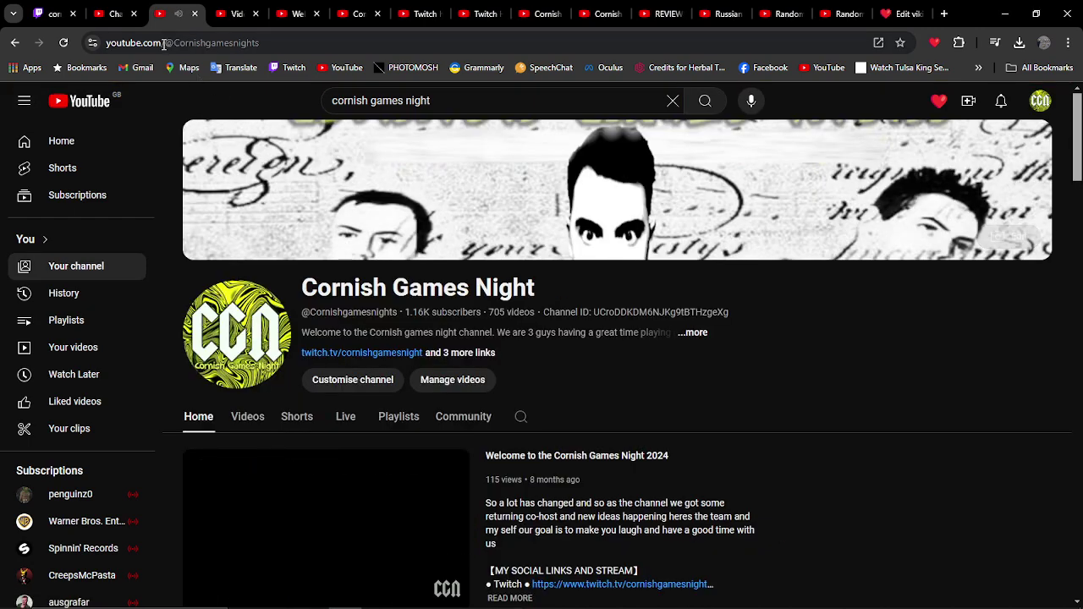
left_click(166, 43)
right_click(166, 42)
left_click(217, 163)
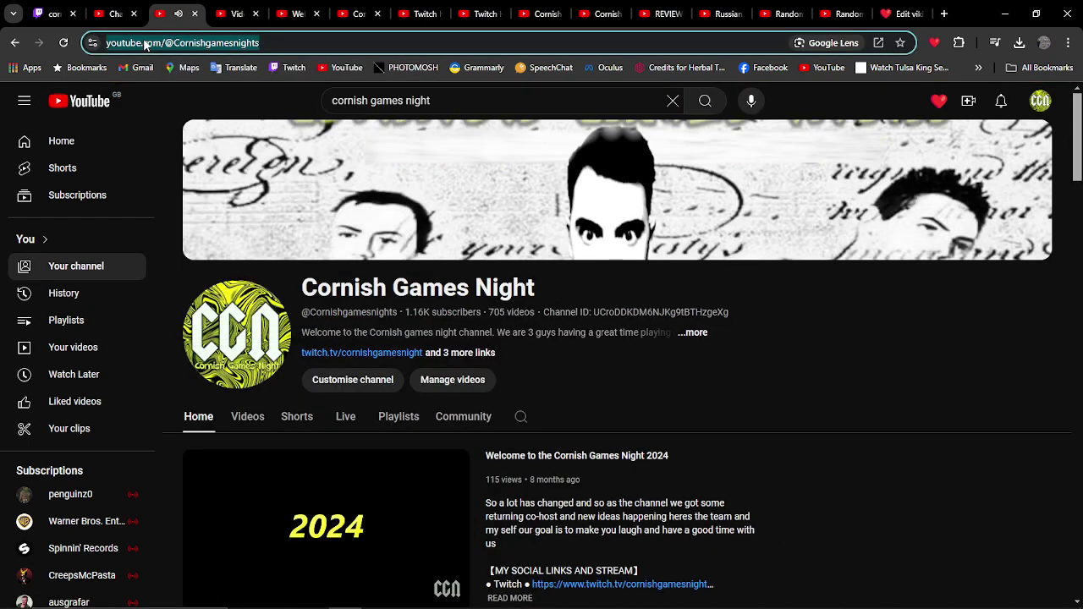
left_click(157, 164)
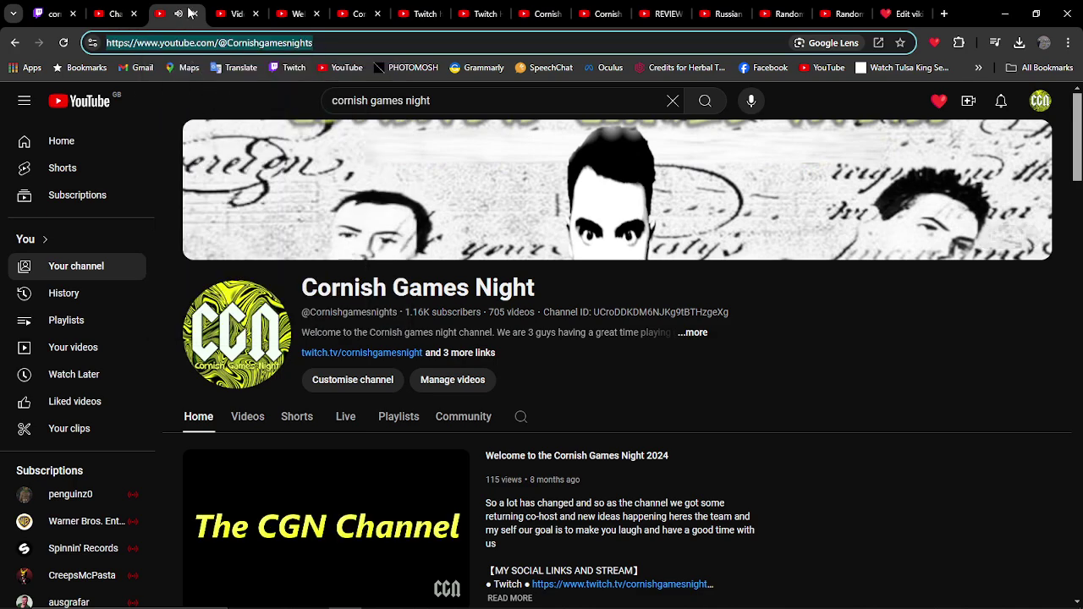
left_click(194, 13)
left_click(901, 14)
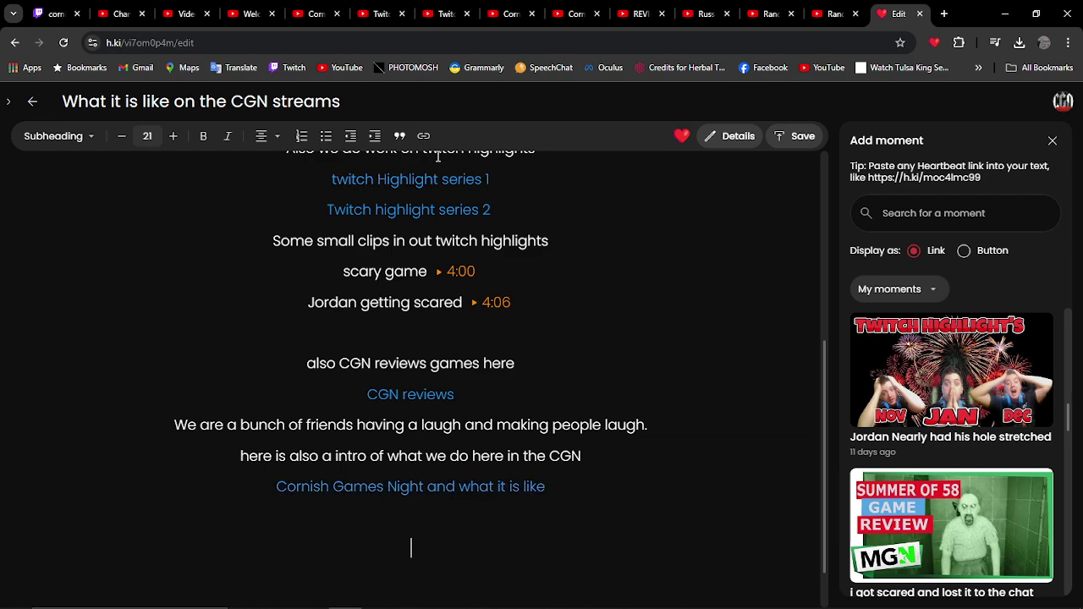
- Add a 'Youtube page' link to the Cornish Games Night channel URL, then start a new line
left_click(422, 138)
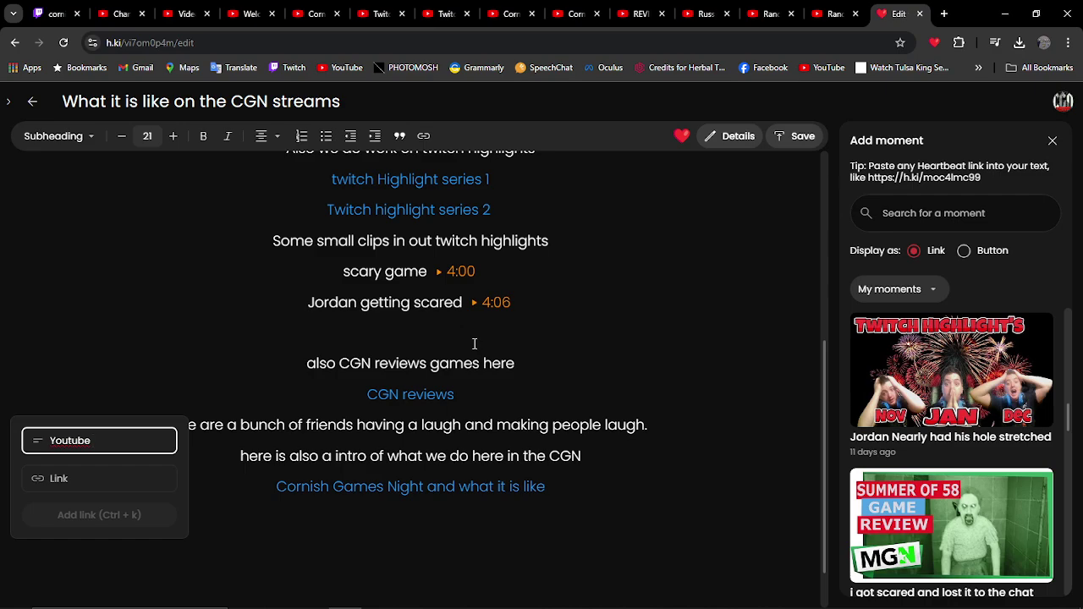
left_click(84, 480)
key("ctrl+v")
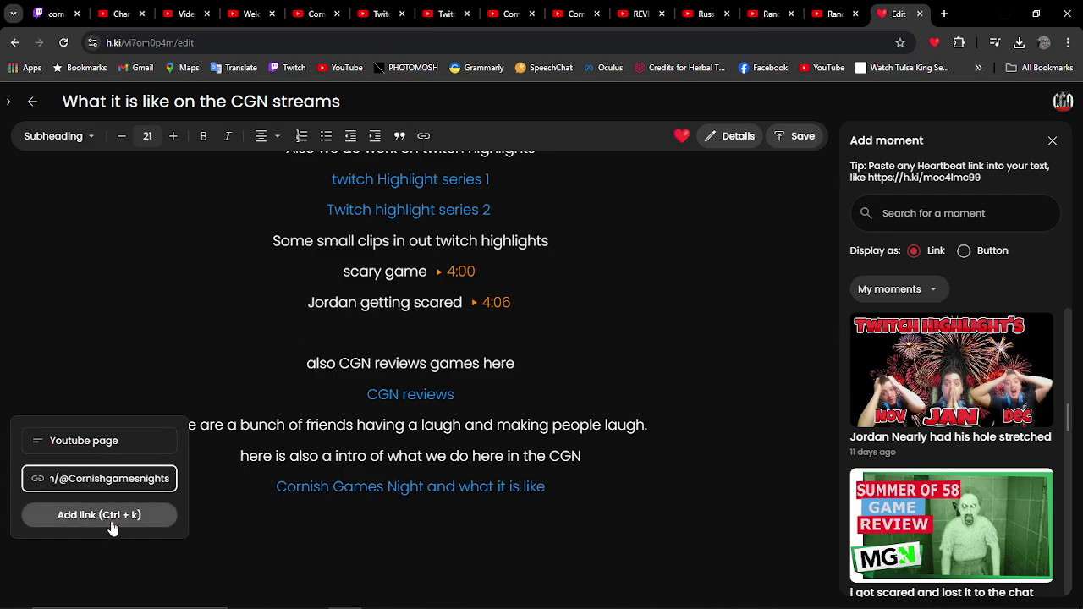
left_click(99, 514)
left_click(494, 538)
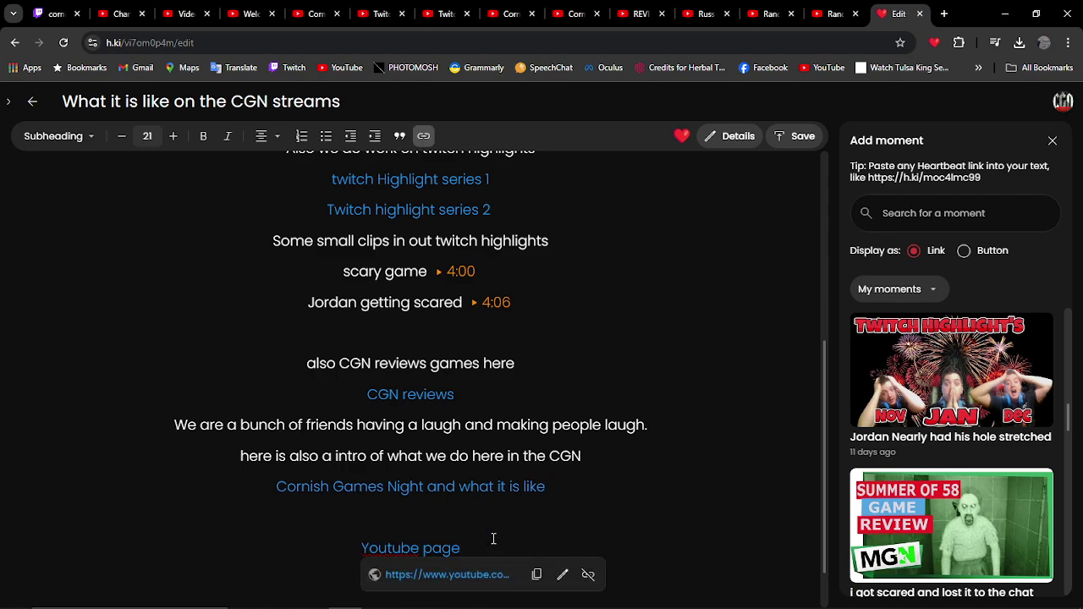
key("Return")
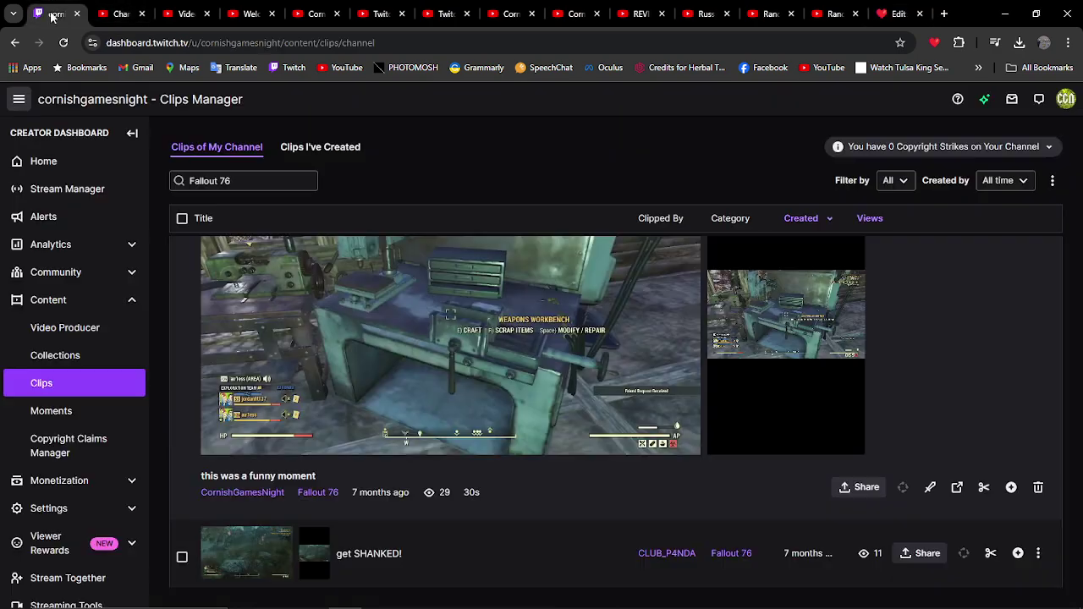
- Copy the CornishGamesNight channel address from the Twitch tab's address bar
left_click(51, 13)
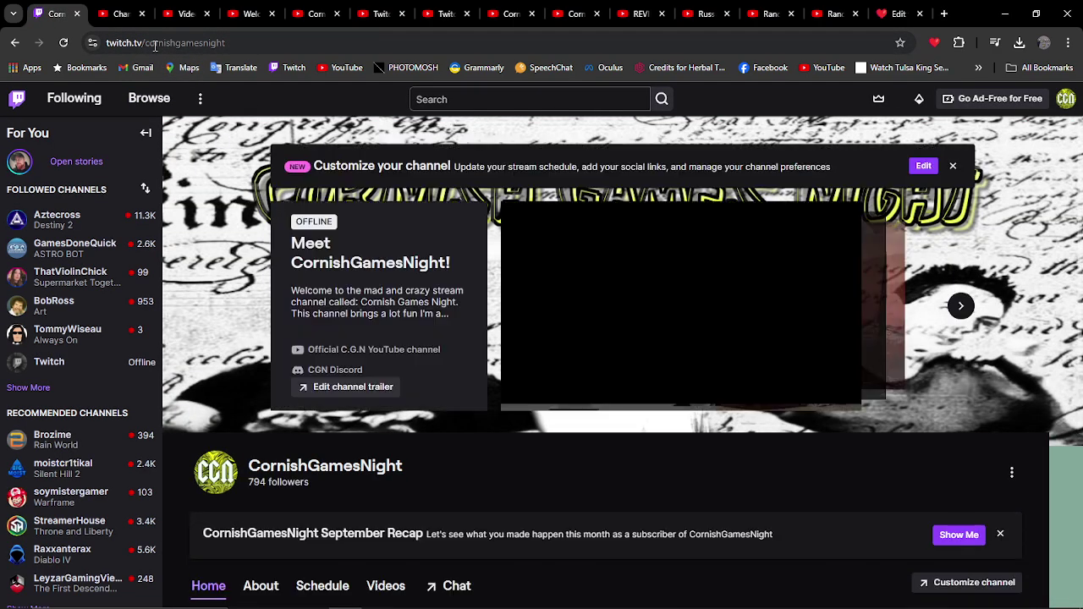
left_click(158, 48)
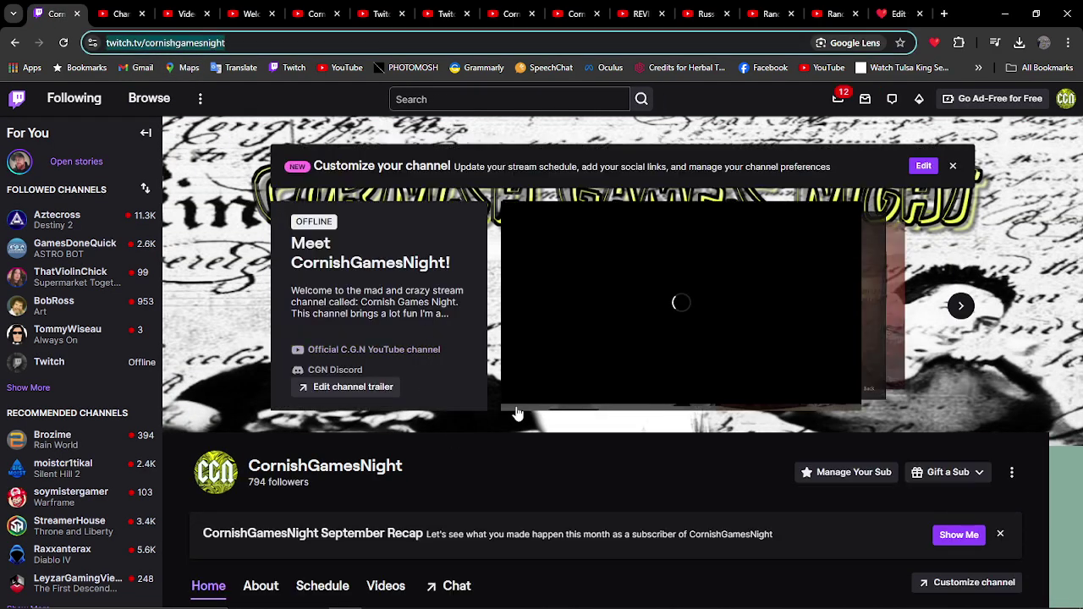
left_click(135, 42)
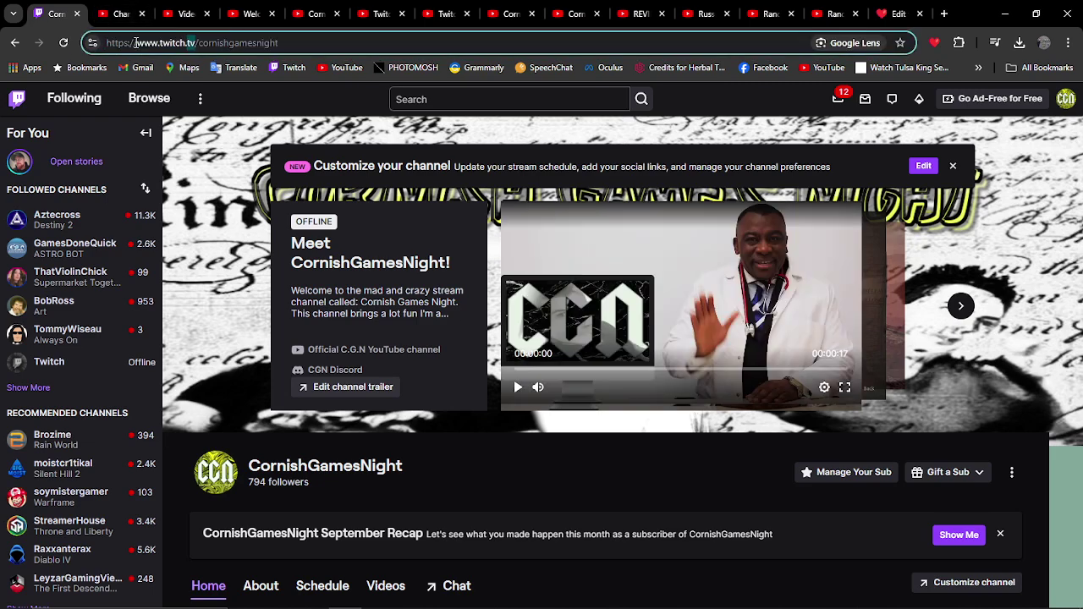
right_click(136, 44)
left_click(193, 169)
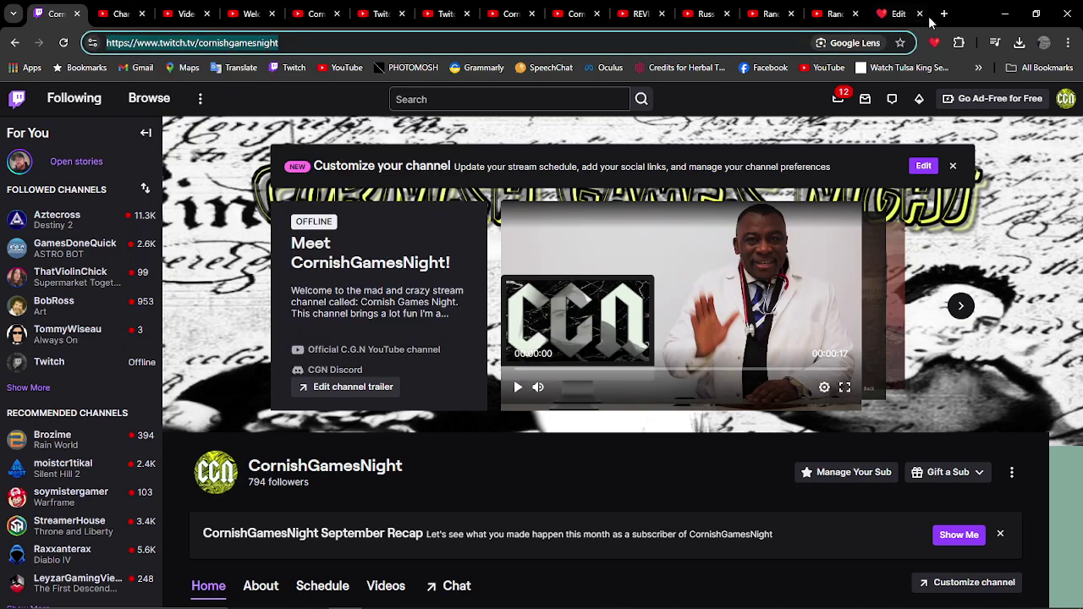
- Insert a 'twitch channel' link to the CornishGamesNight Twitch address below 'Youtube page'
left_click(884, 17)
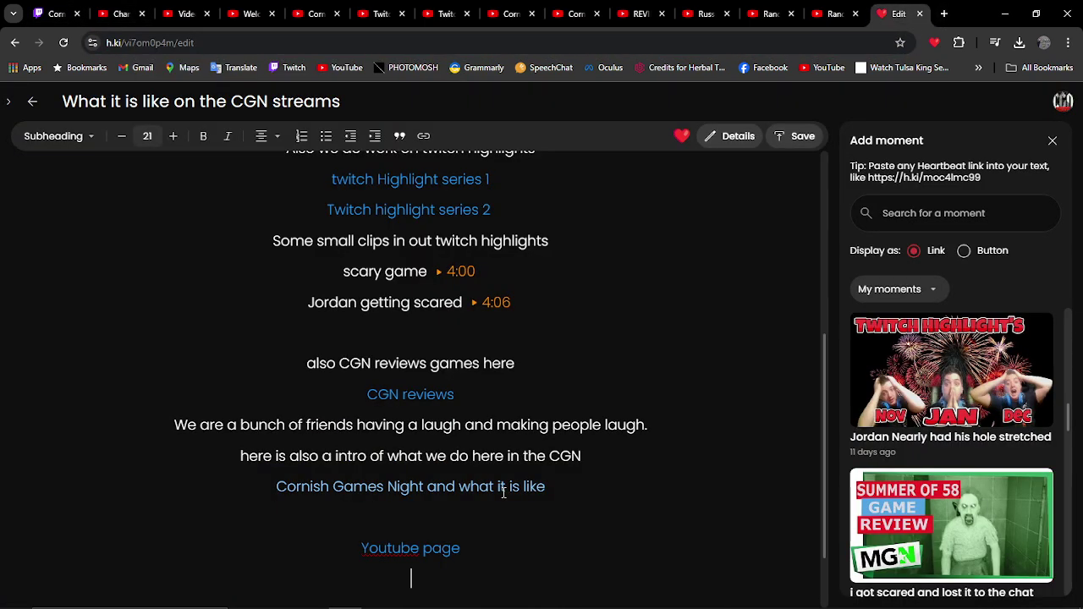
left_click(423, 137)
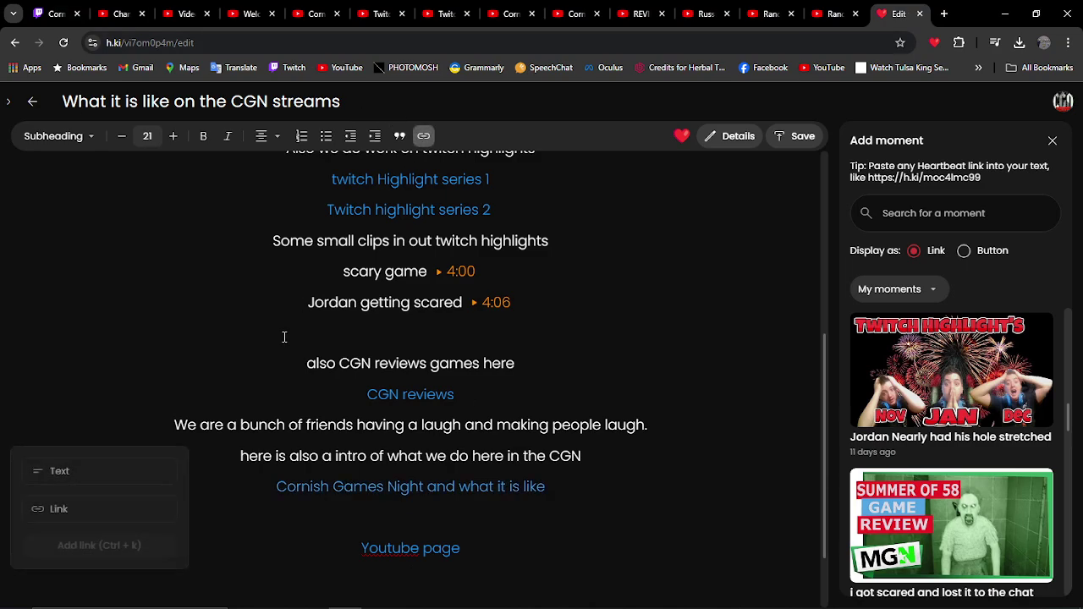
left_click(109, 501)
key("ctrl+v")
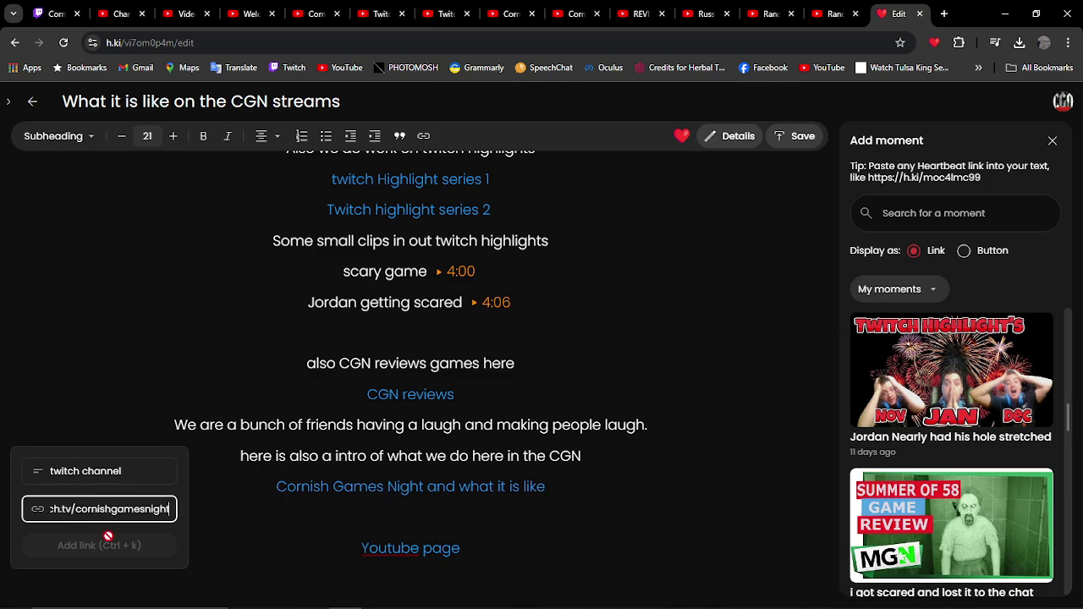
left_click(110, 546)
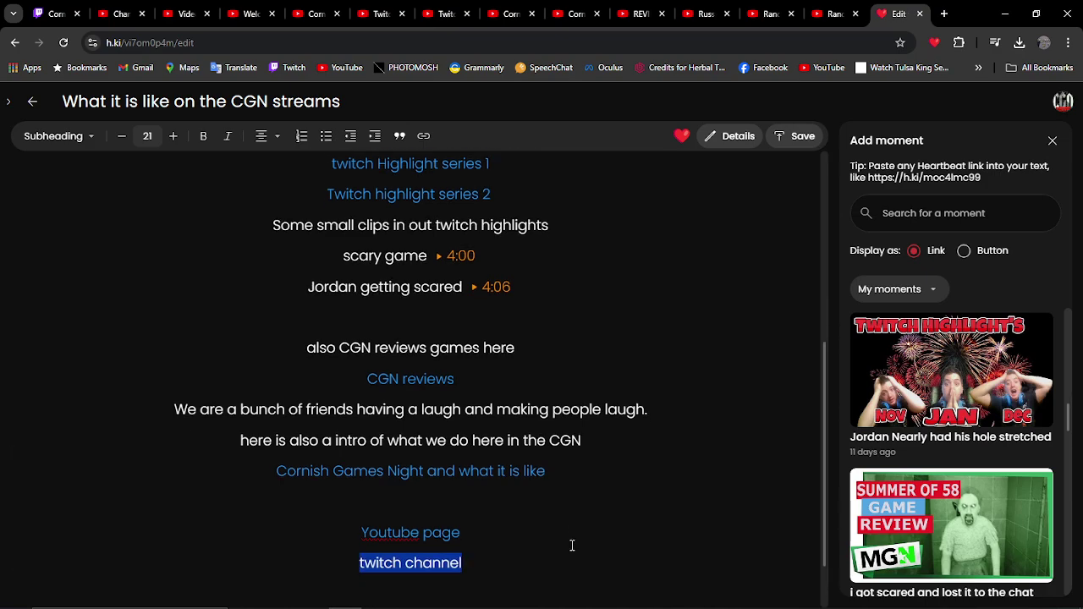
scroll(563, 538, "up", 5)
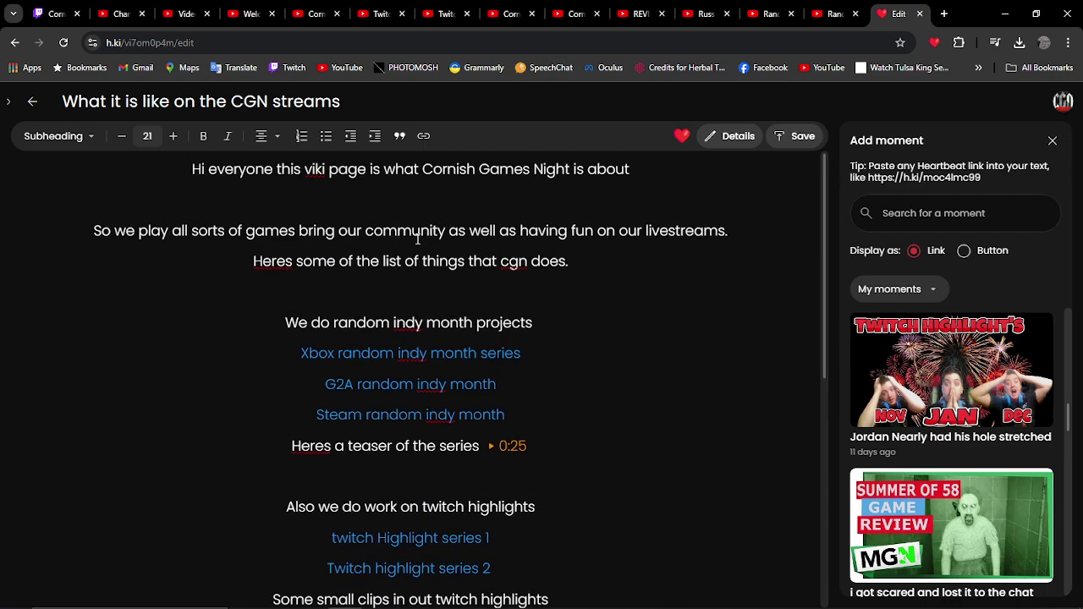
scroll(694, 334, "down", 2)
scroll(695, 336, "up", 2)
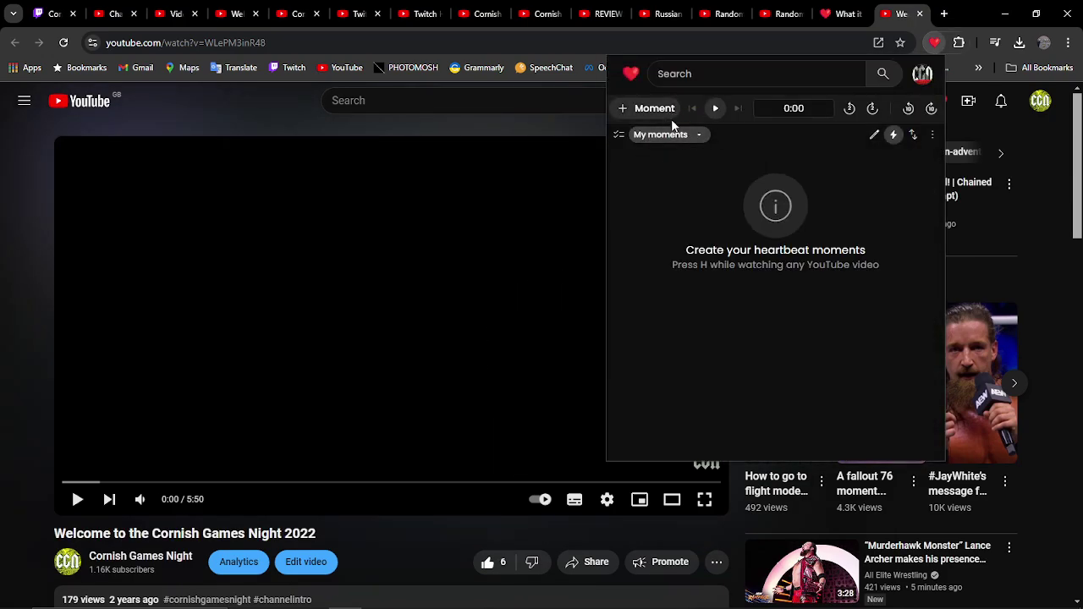
- Add a 0:00 moment named 'the channel' to the welcome video, save it, and pause playback
left_click(662, 111)
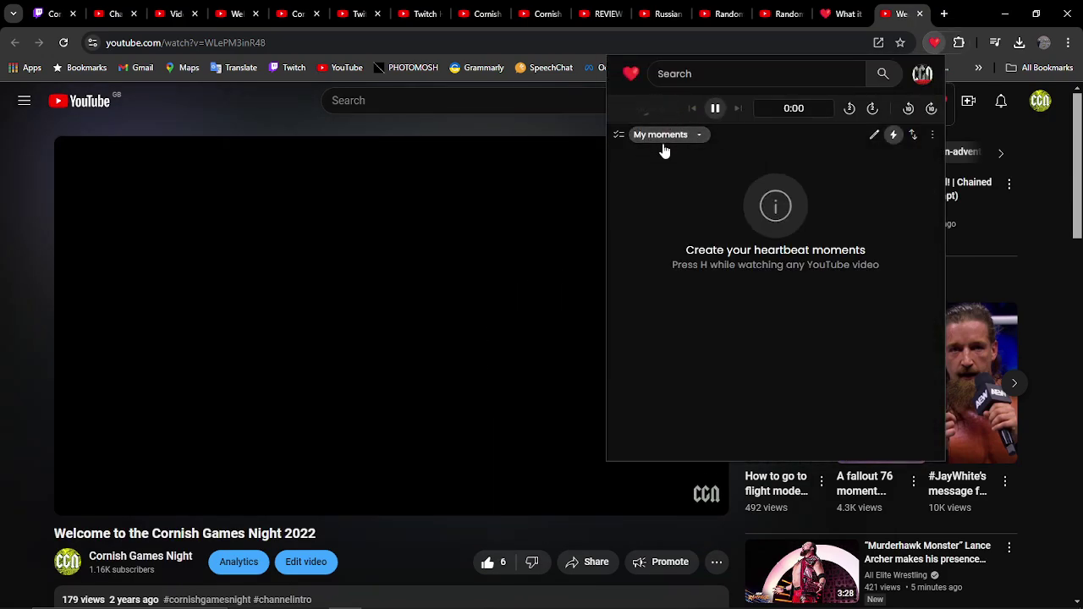
left_click(914, 161)
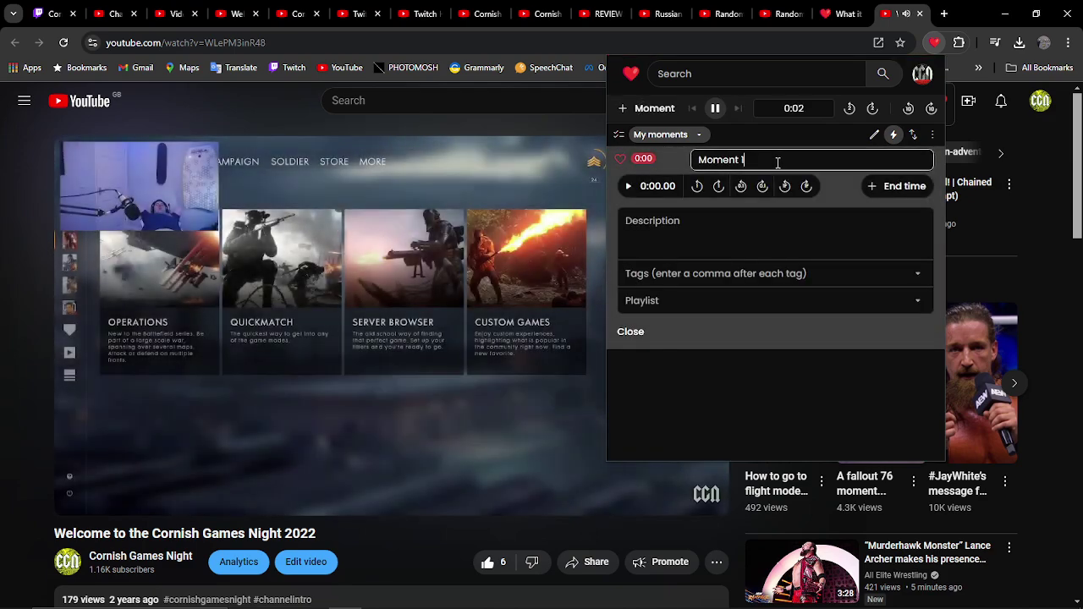
triple_click(770, 159)
key("BackSpace")
type("the ")
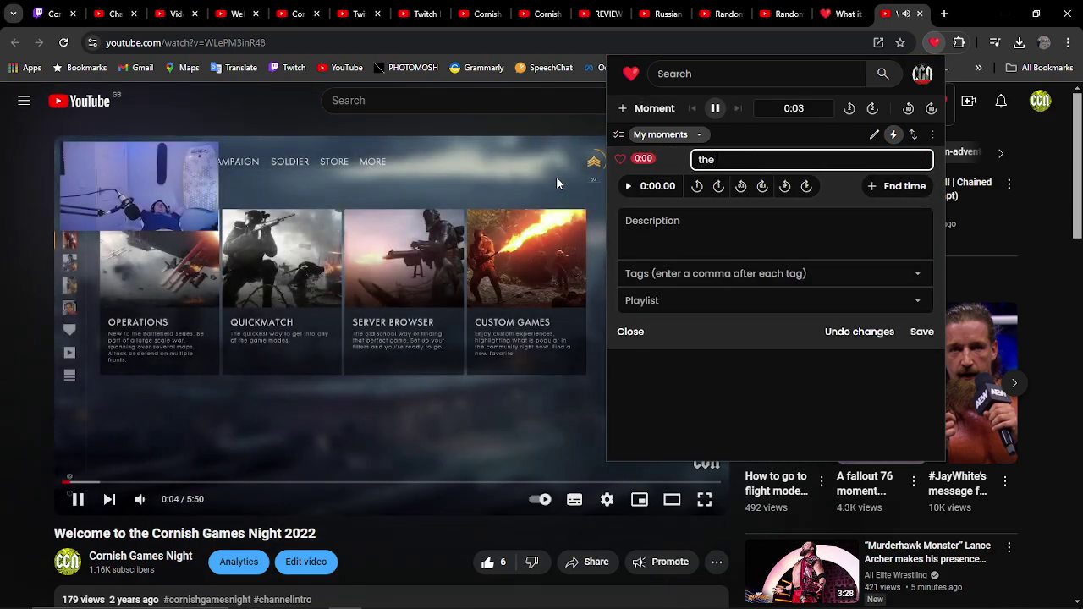
type("channel")
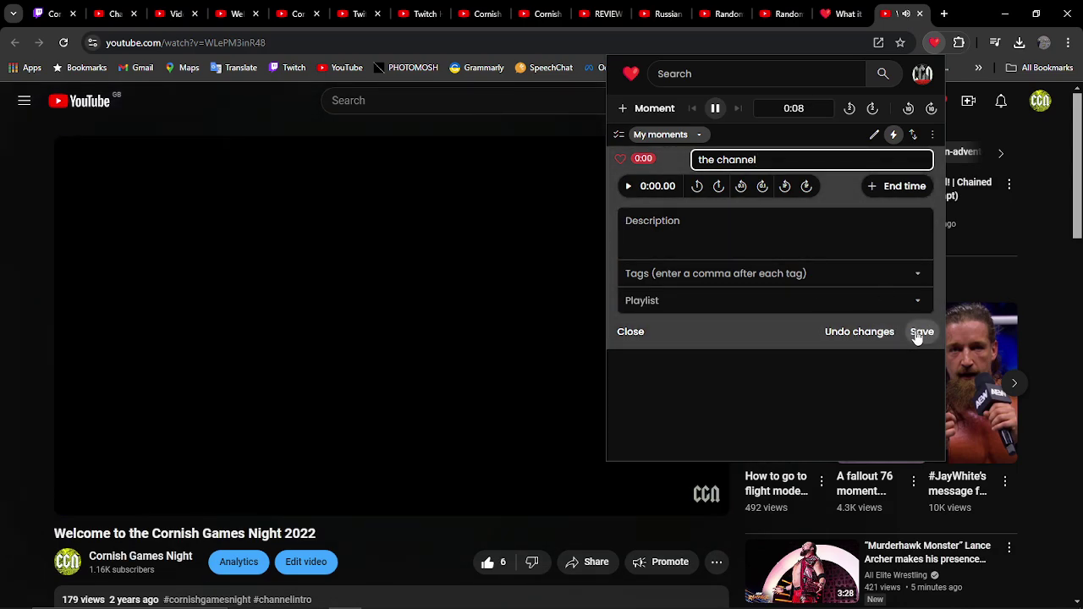
left_click(919, 334)
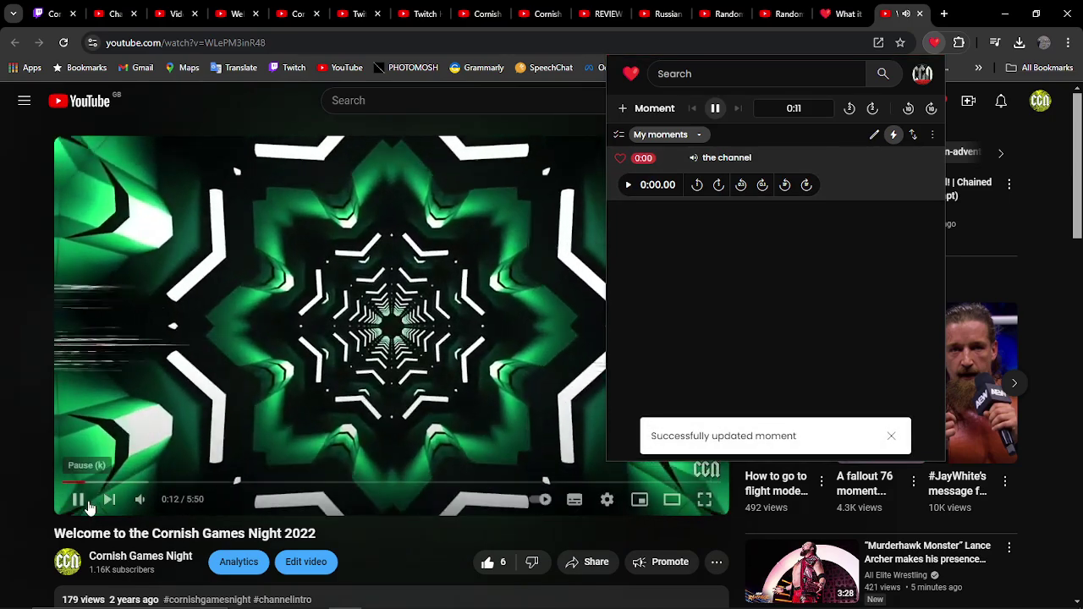
left_click(78, 500)
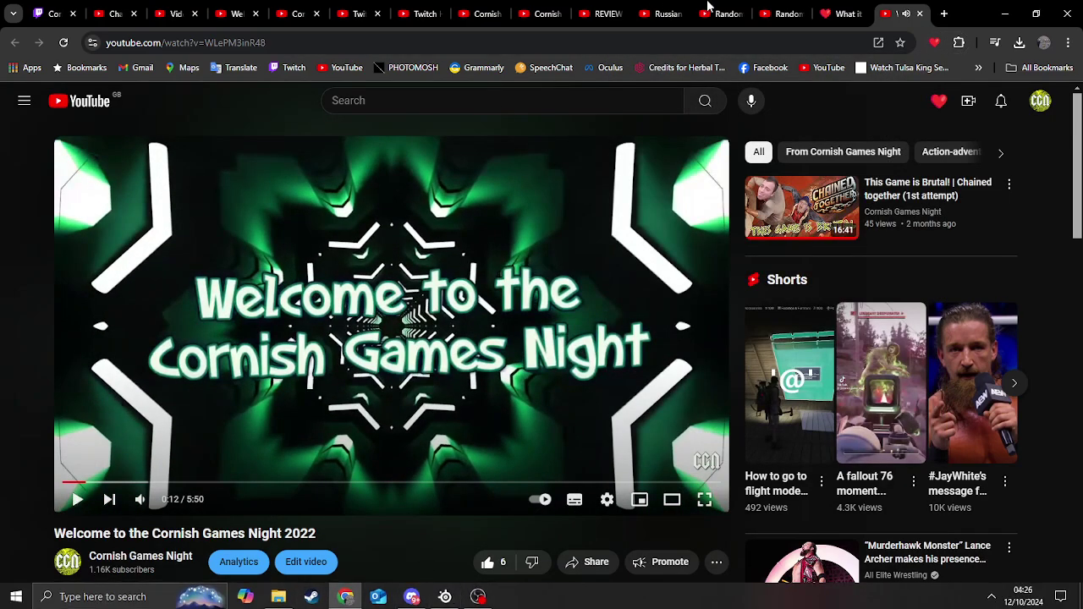
- Insert a 0:00 link to 'the channel' moment after the viki's first line and save the page
left_click(842, 13)
scroll(411, 259, "up", 5)
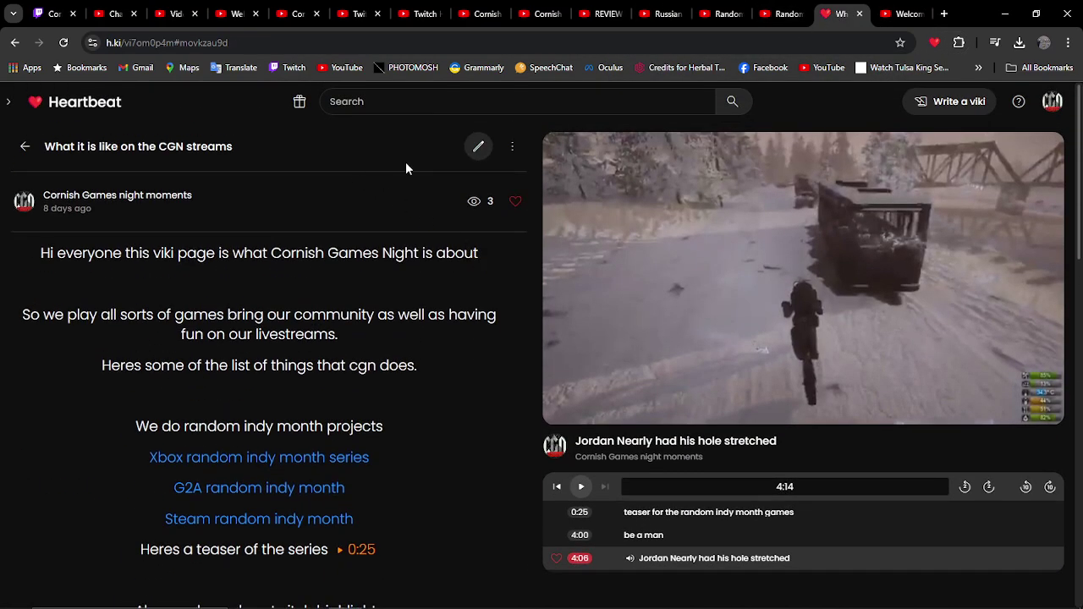
left_click(476, 146)
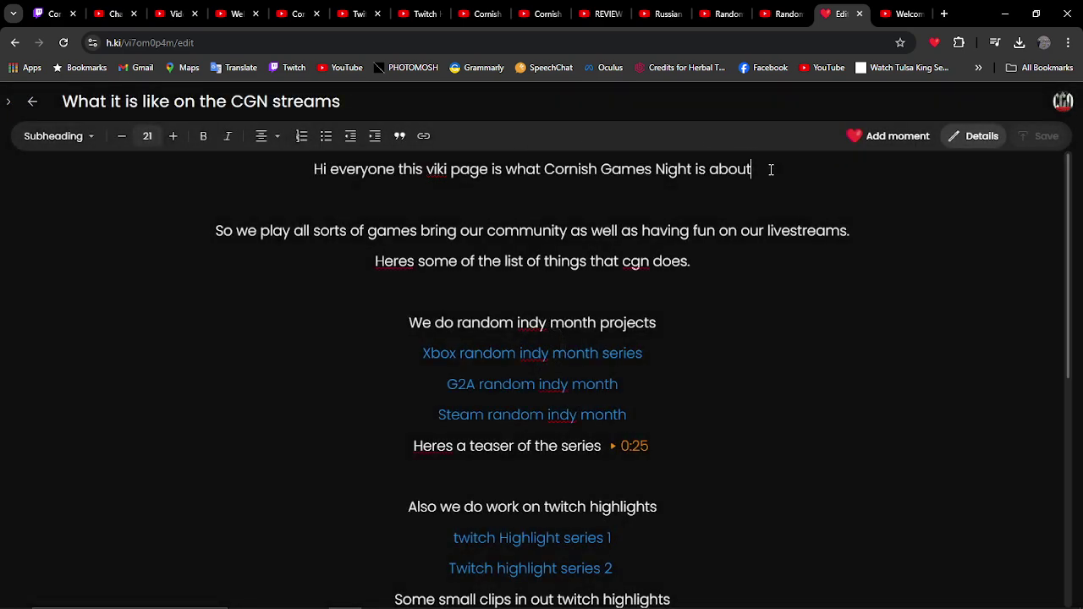
left_click(771, 170)
left_click(893, 137)
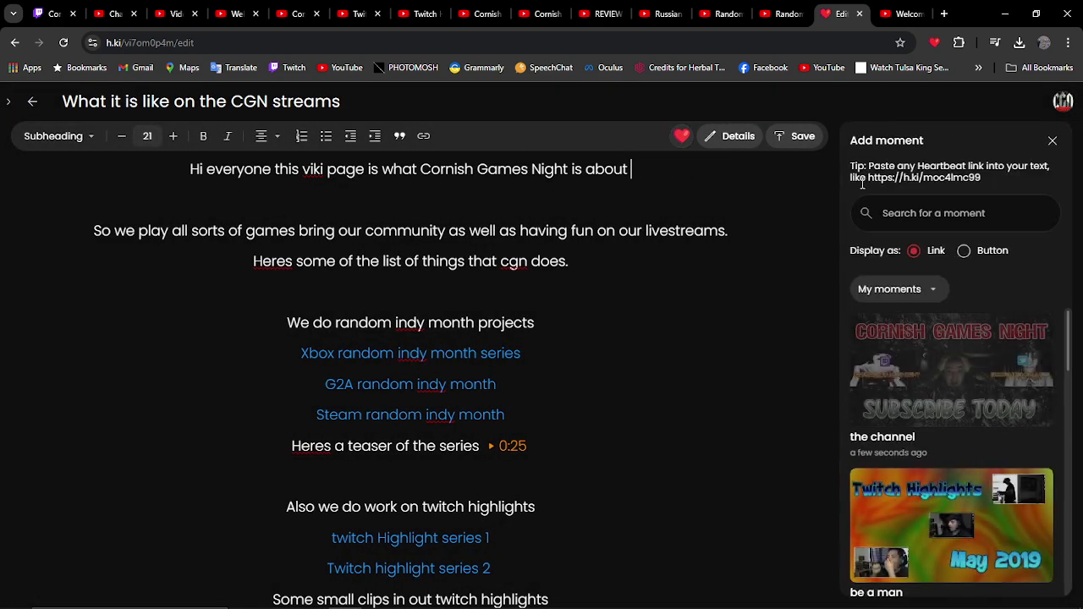
left_click(916, 370)
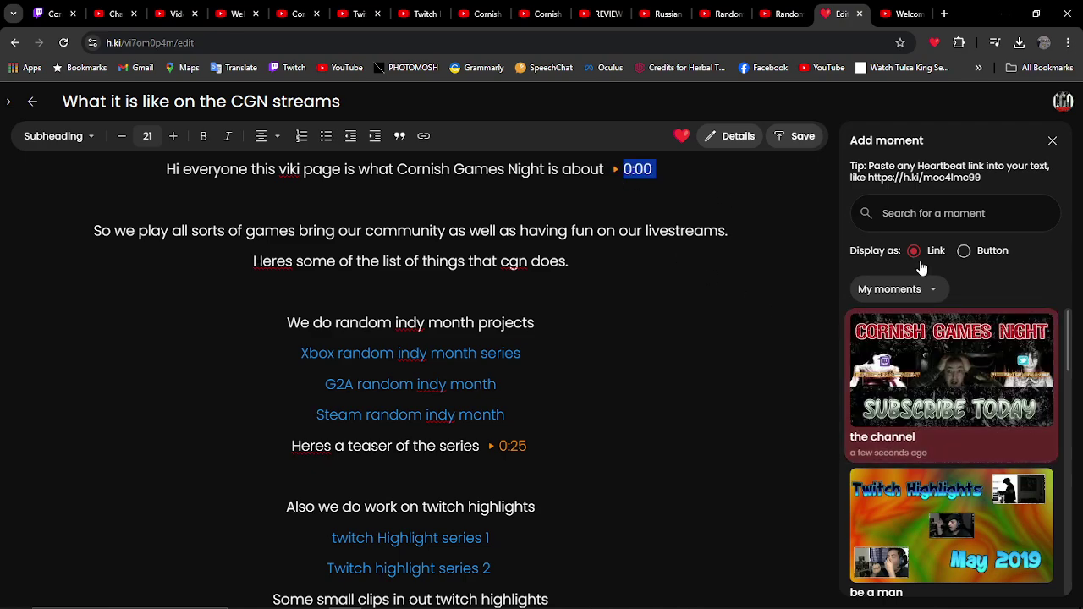
left_click(804, 135)
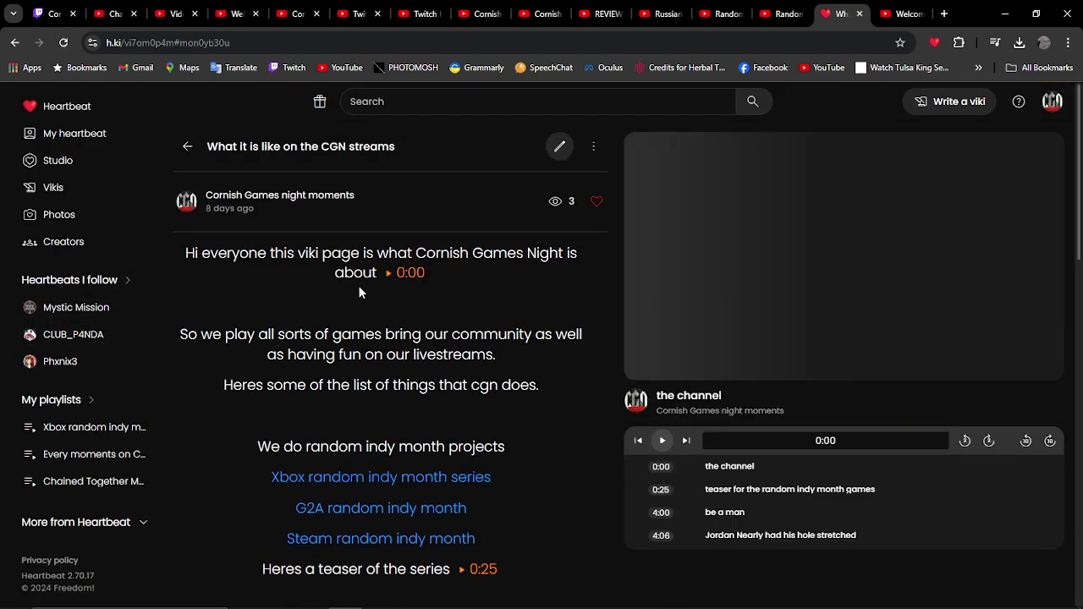
left_click(411, 273)
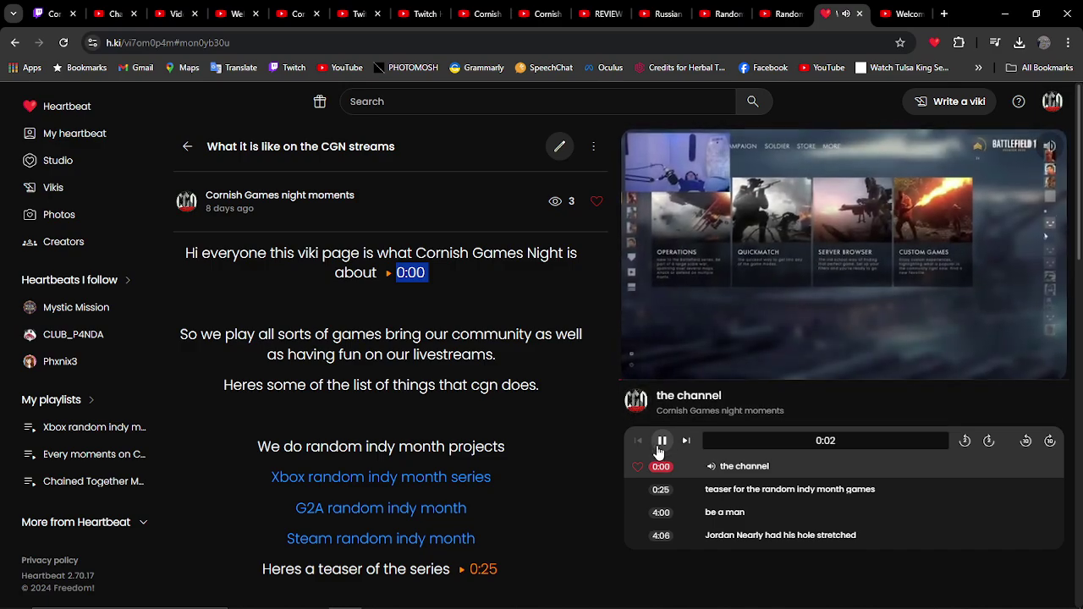
left_click(662, 442)
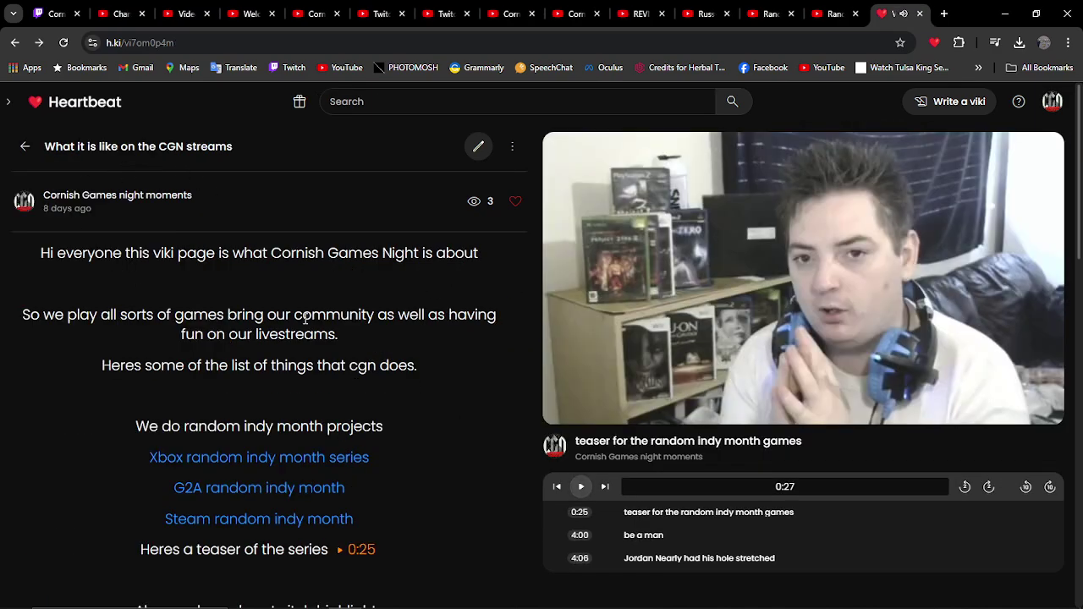
left_click(232, 457)
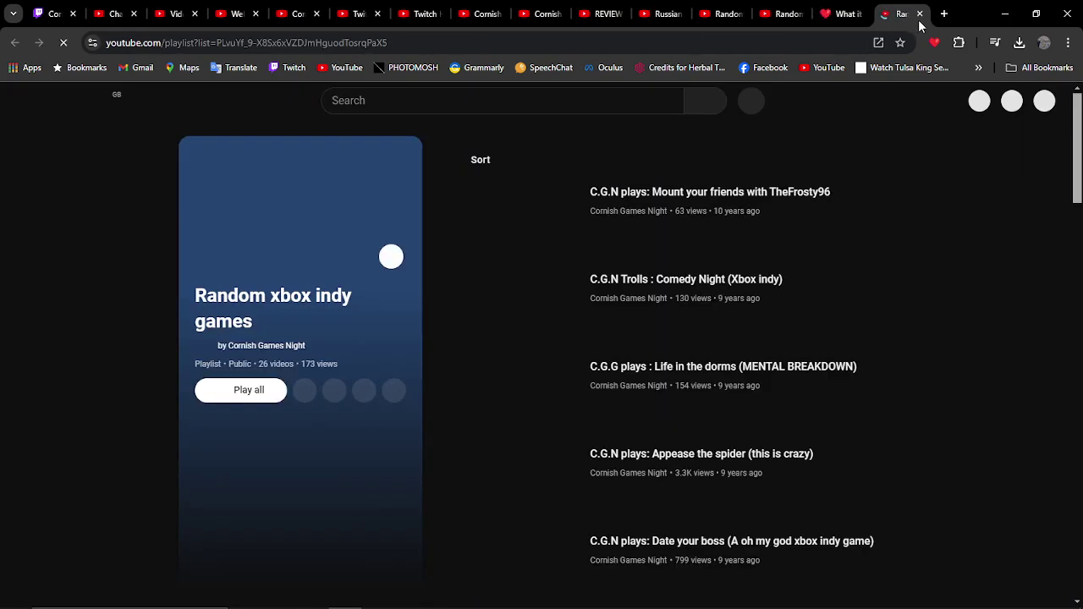
left_click(920, 14)
scroll(298, 508, "down", 1)
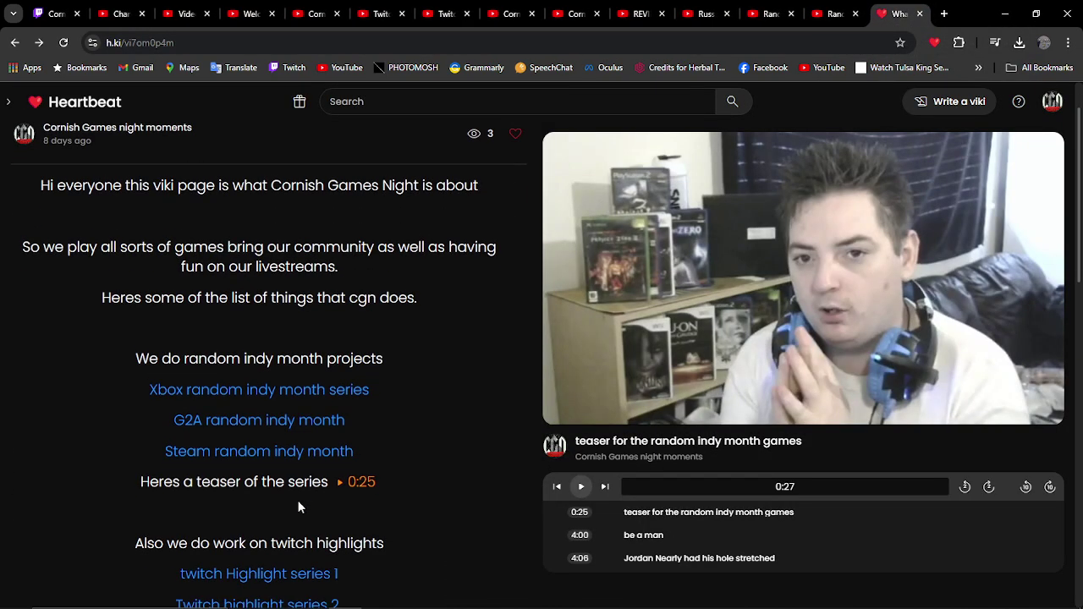
left_click(356, 485)
scroll(366, 483, "down", 3)
left_click(309, 463)
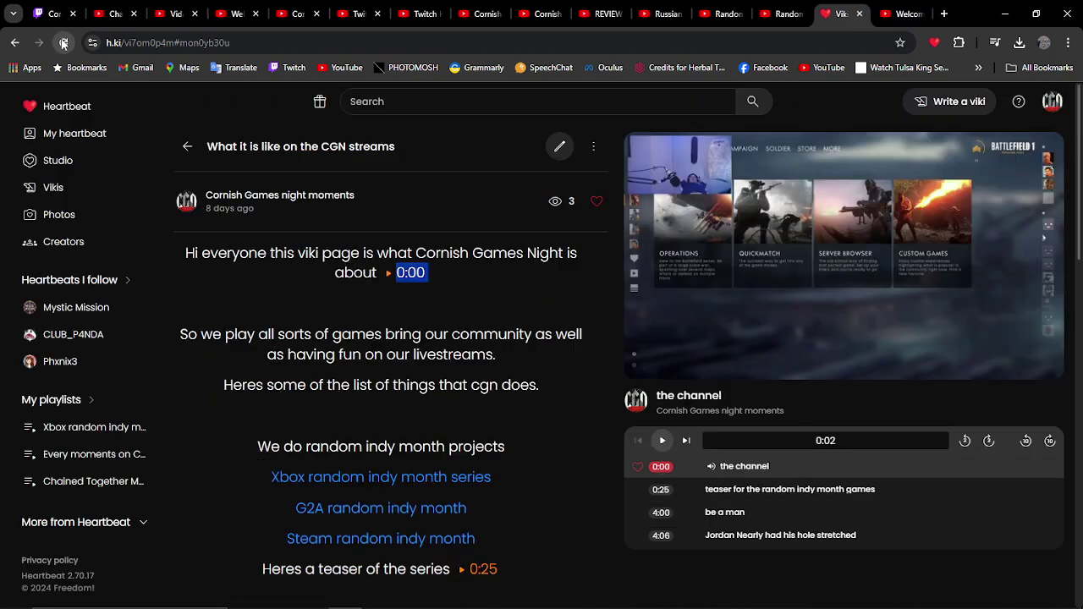
left_click(65, 40)
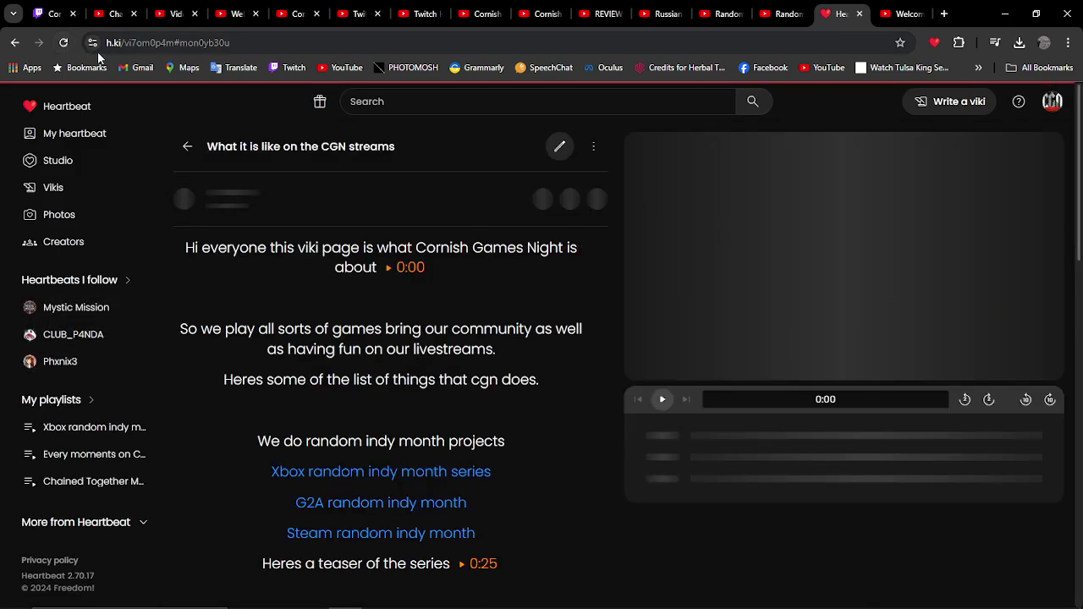
left_click(662, 440)
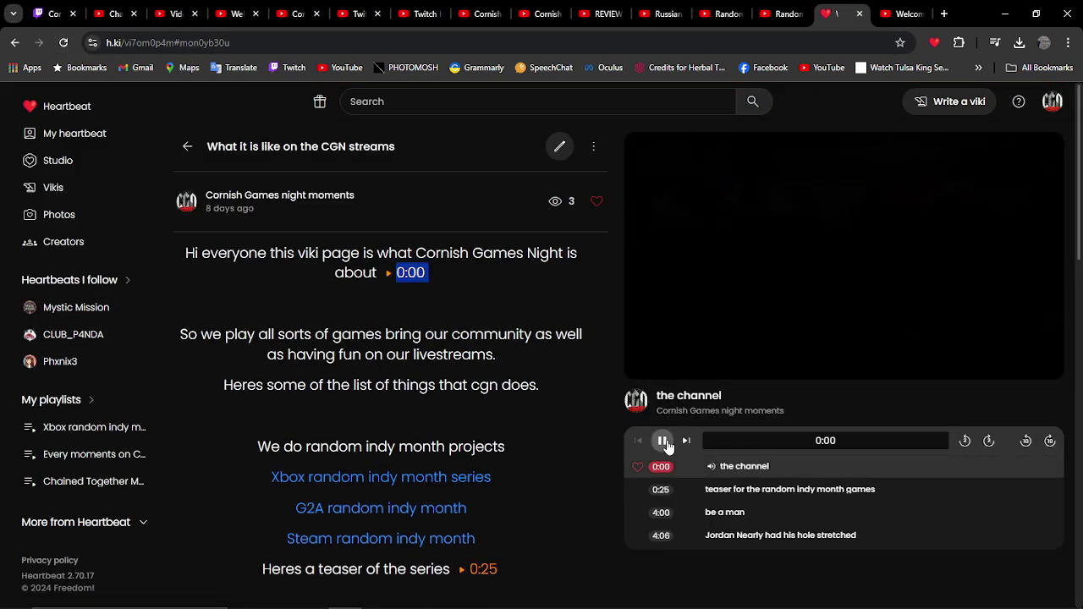
scroll(436, 310, "down", 8)
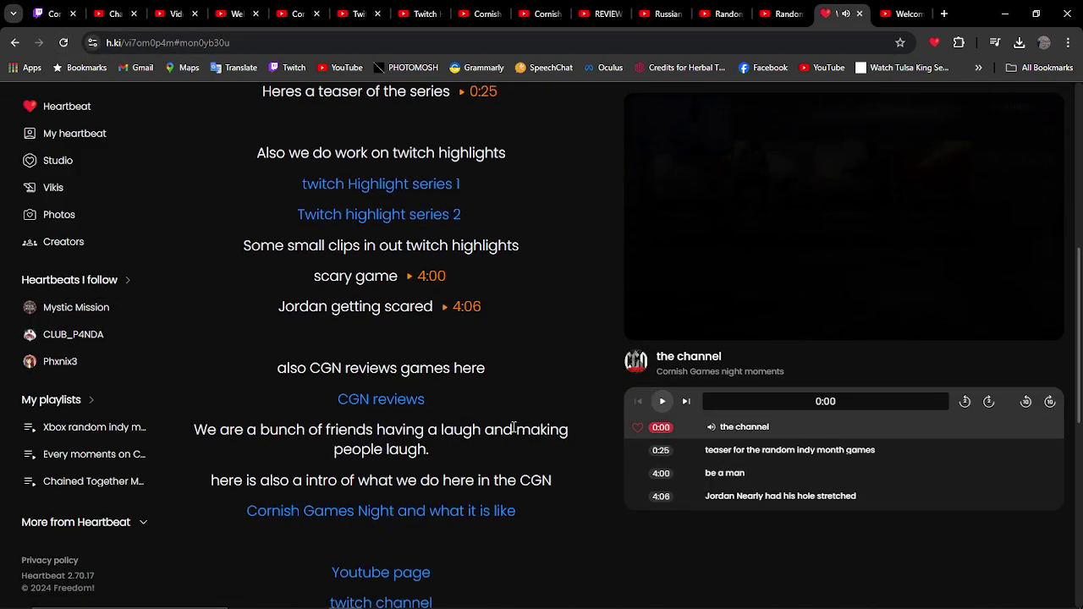
scroll(512, 448, "up", 8)
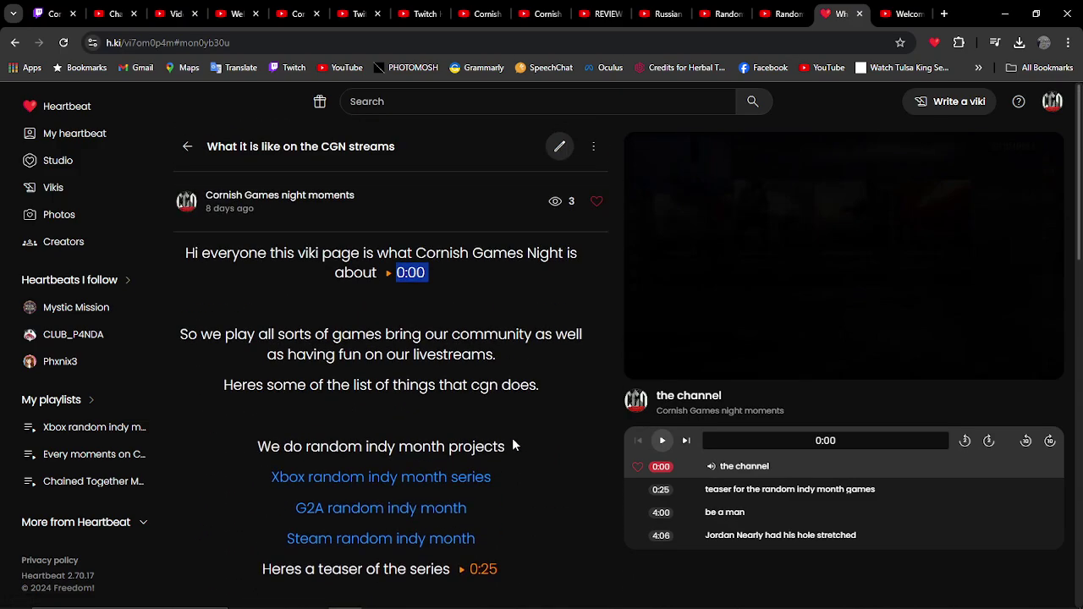